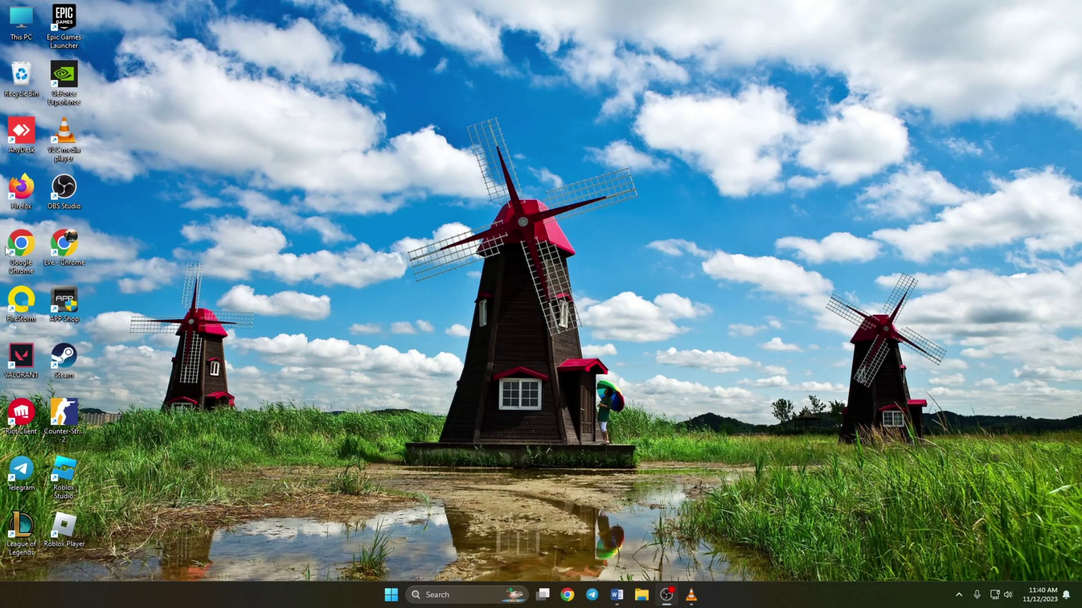
# Launch the browser and load status.riotgames.com with English as the site language.
pyautogui.doubleClick(5, 250)
pyautogui.write('status.riotgames.com')
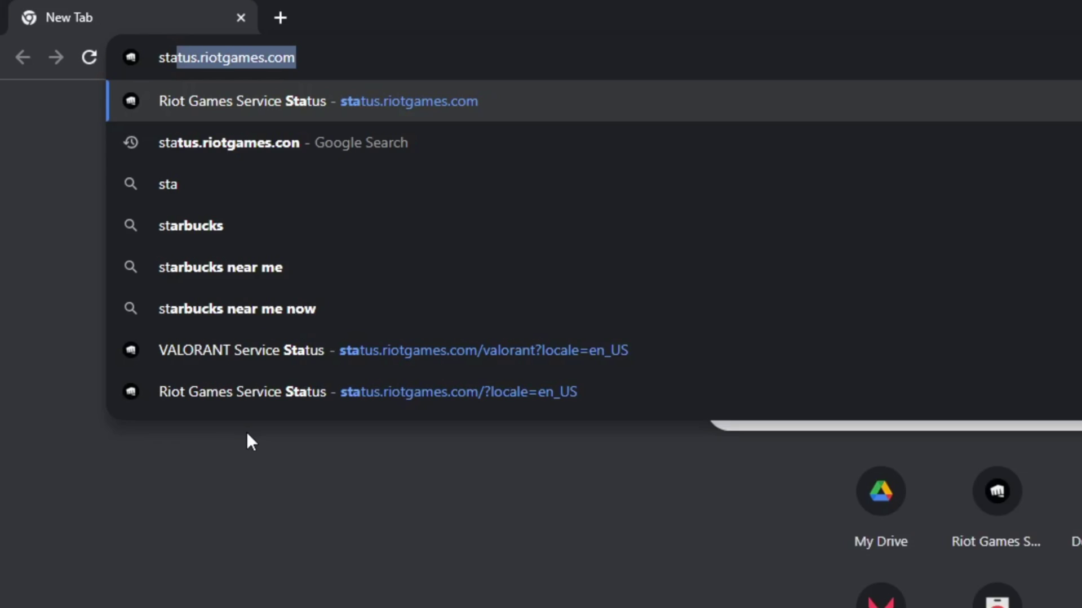
pyautogui.press('Right')
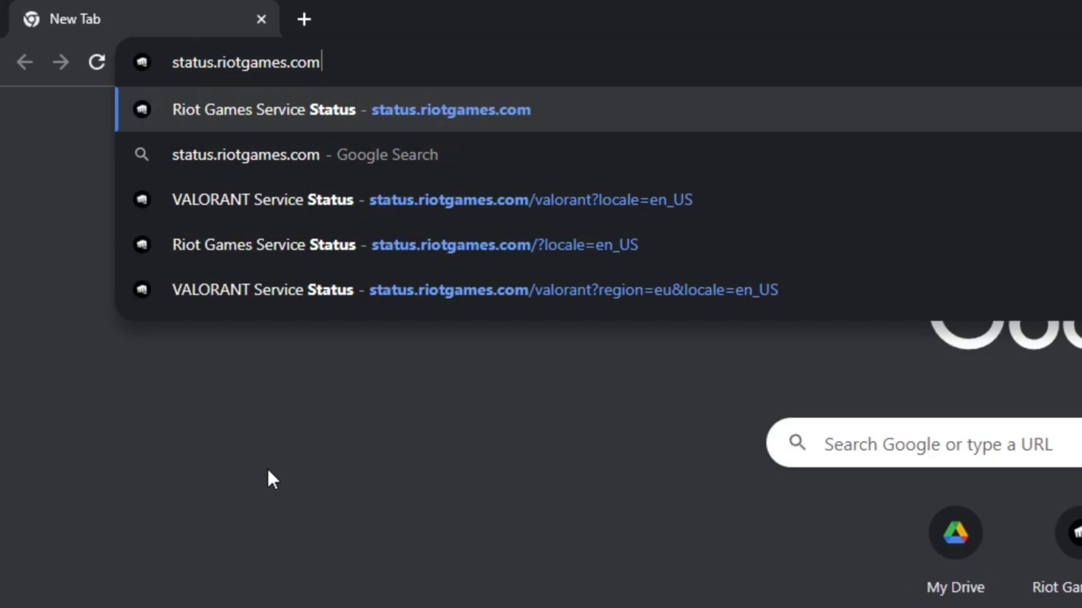
pyautogui.press('Return')
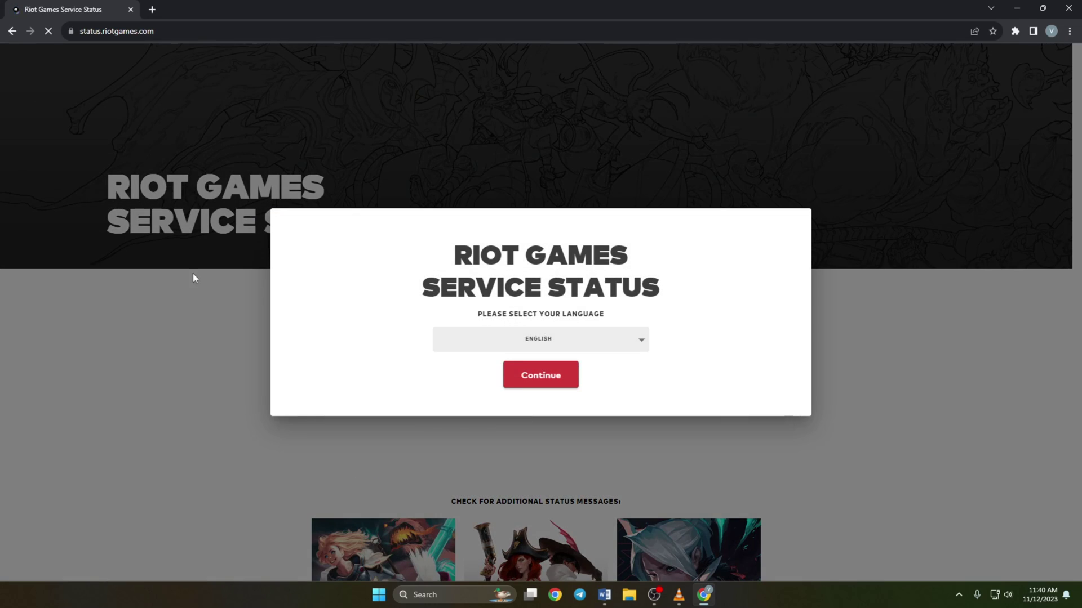
pyautogui.click(555, 349)
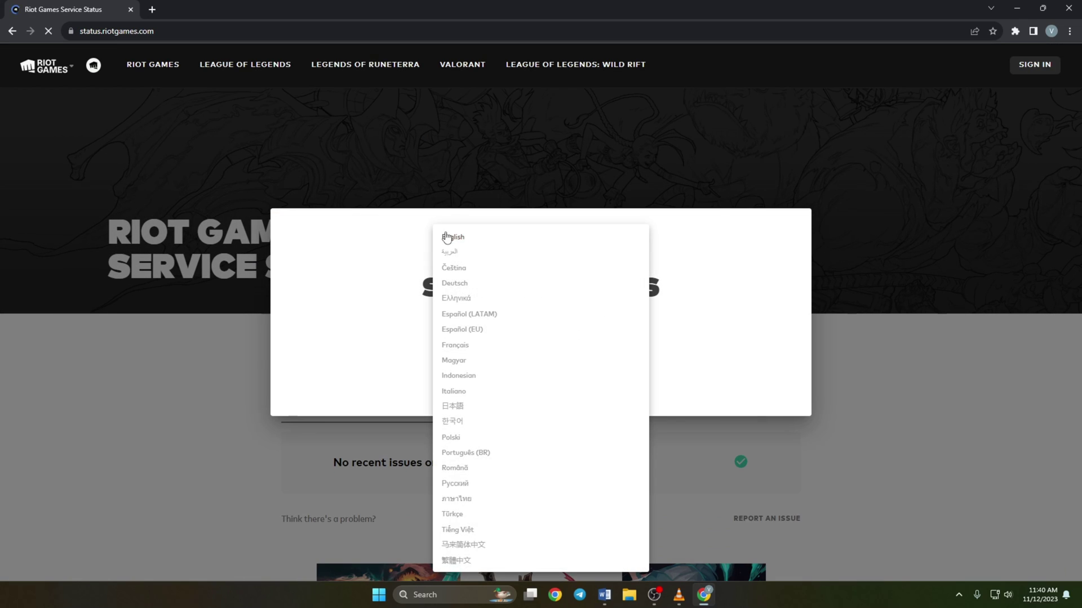
pyautogui.click(556, 350)
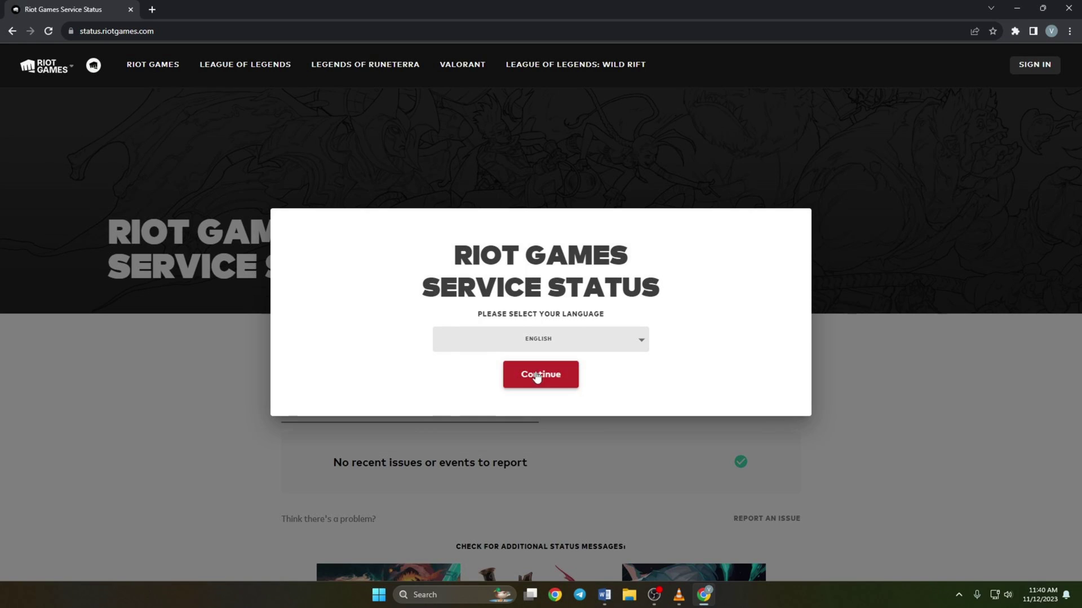
pyautogui.click(524, 375)
pyautogui.scroll(-7, 683, 236)
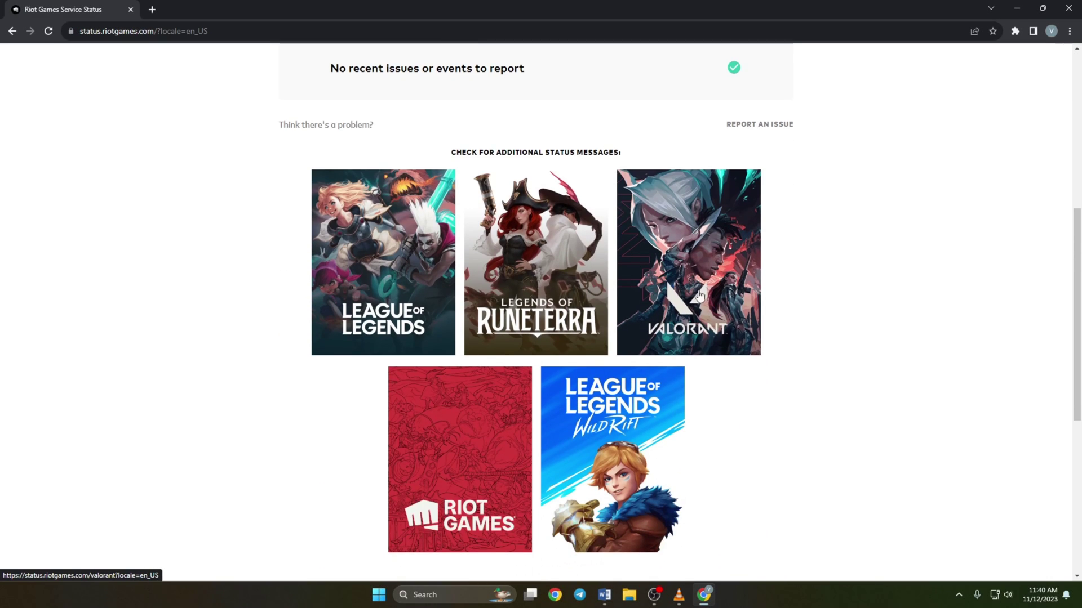
# View VALORANT's service status for the Asia Pacific region in English.
pyautogui.click(695, 279)
pyautogui.click(504, 338)
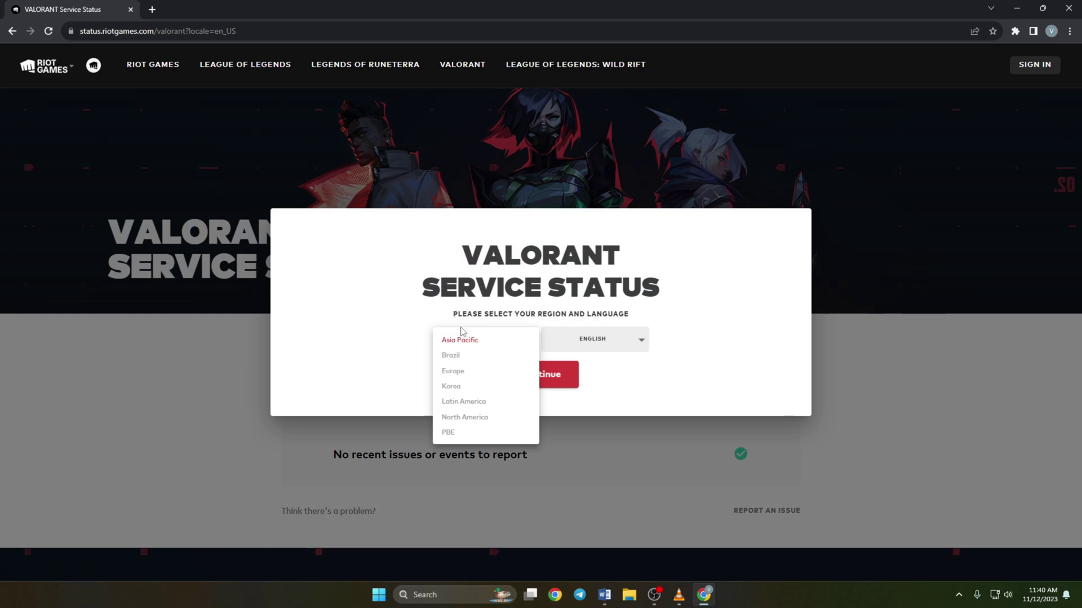
pyautogui.click(461, 339)
pyautogui.click(583, 346)
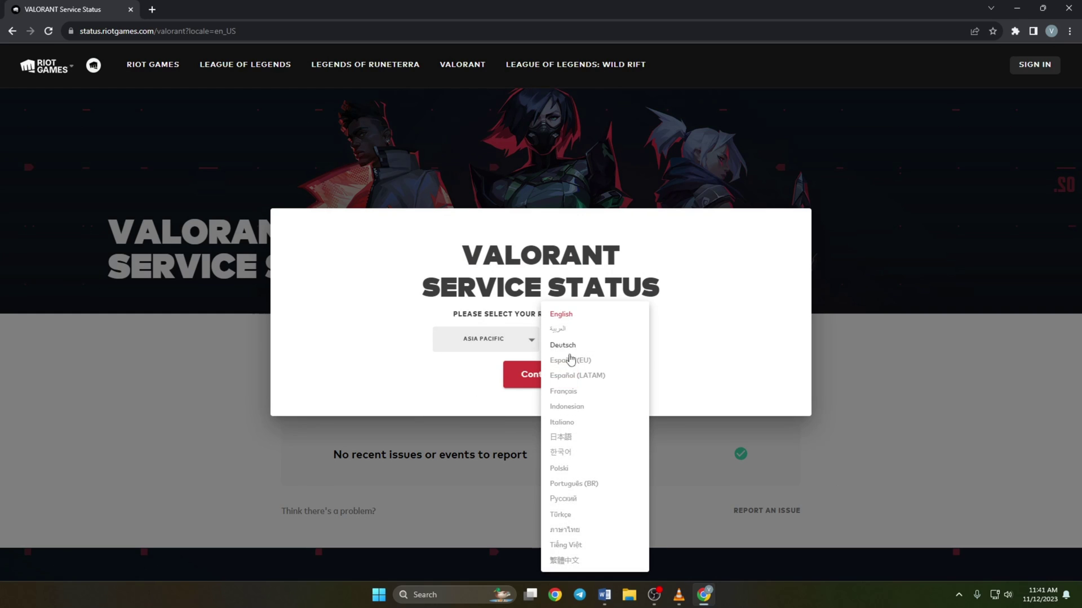
pyautogui.click(561, 316)
pyautogui.click(542, 385)
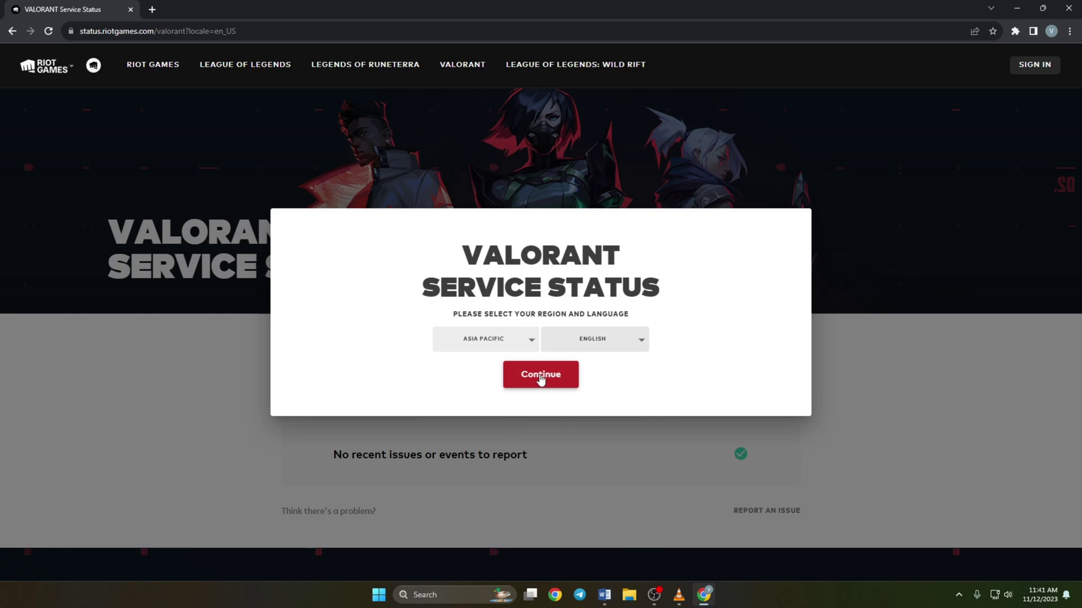
pyautogui.scroll(-3, 543, 374)
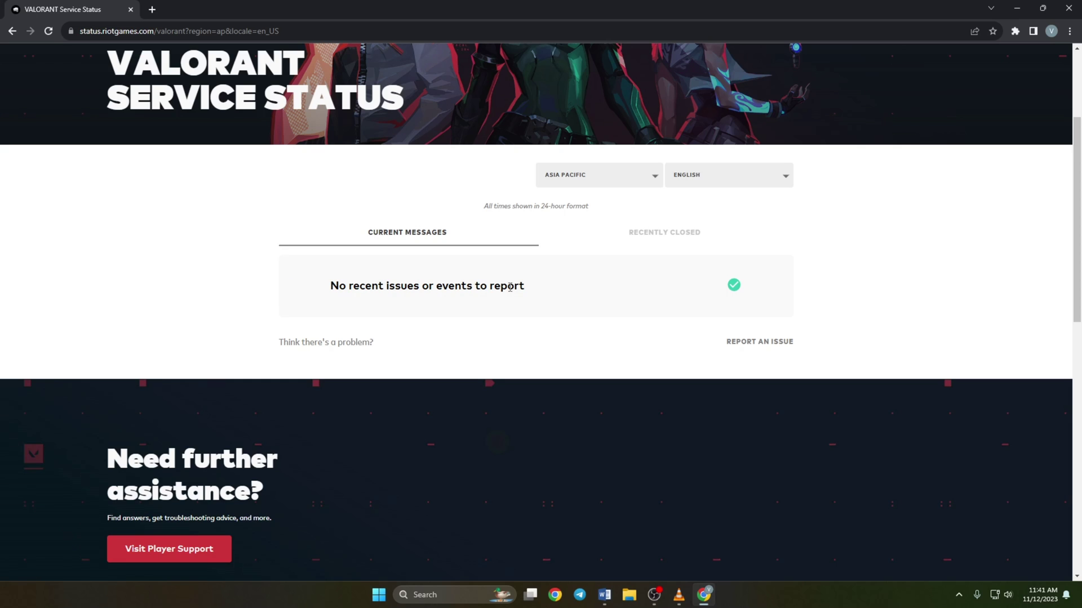
# Close the browser and search 'Firewall' to open Firewall & network protection.
pyautogui.click(1065, 7)
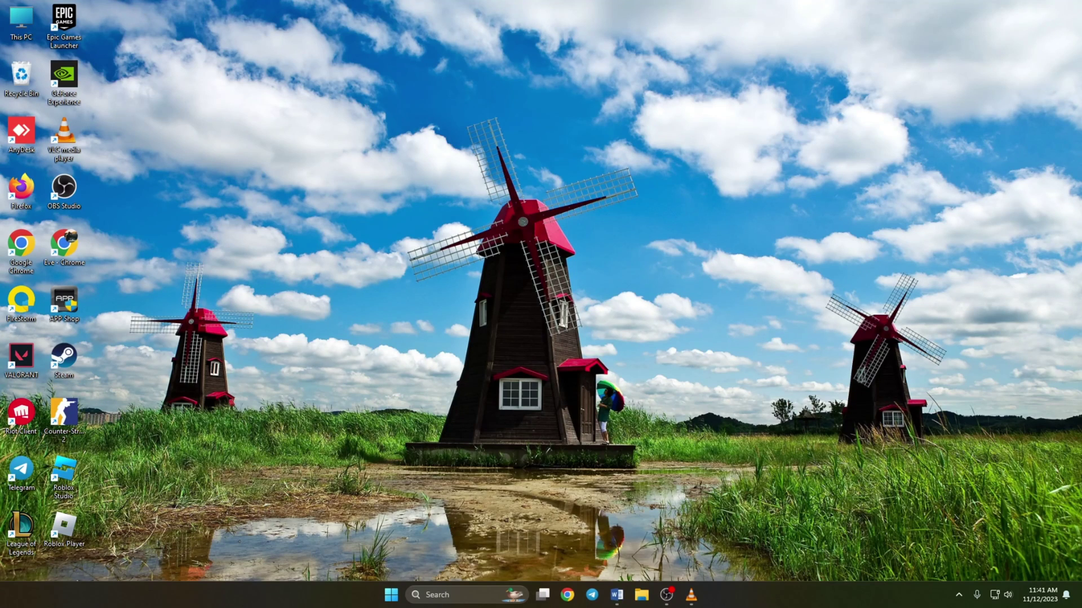
pyautogui.click(430, 592)
pyautogui.write('Fi')
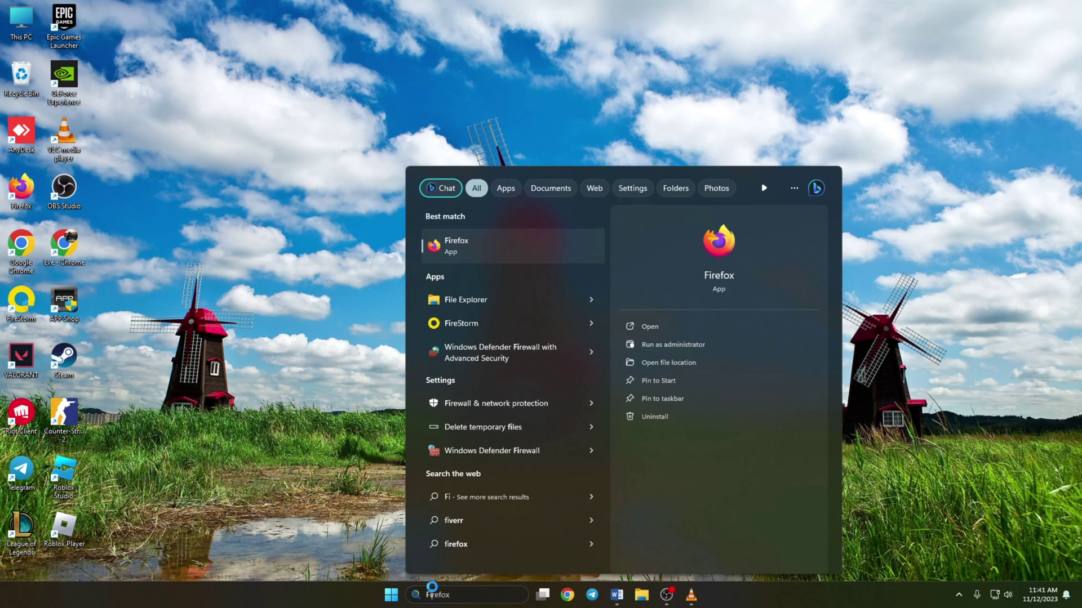
pyautogui.write('rewall')
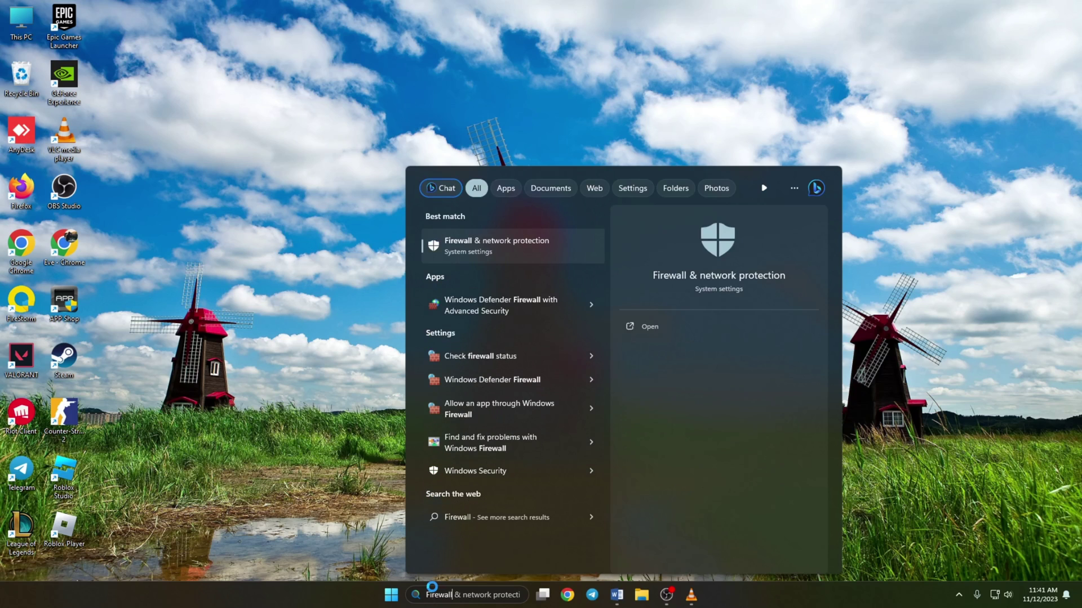
pyautogui.click(504, 253)
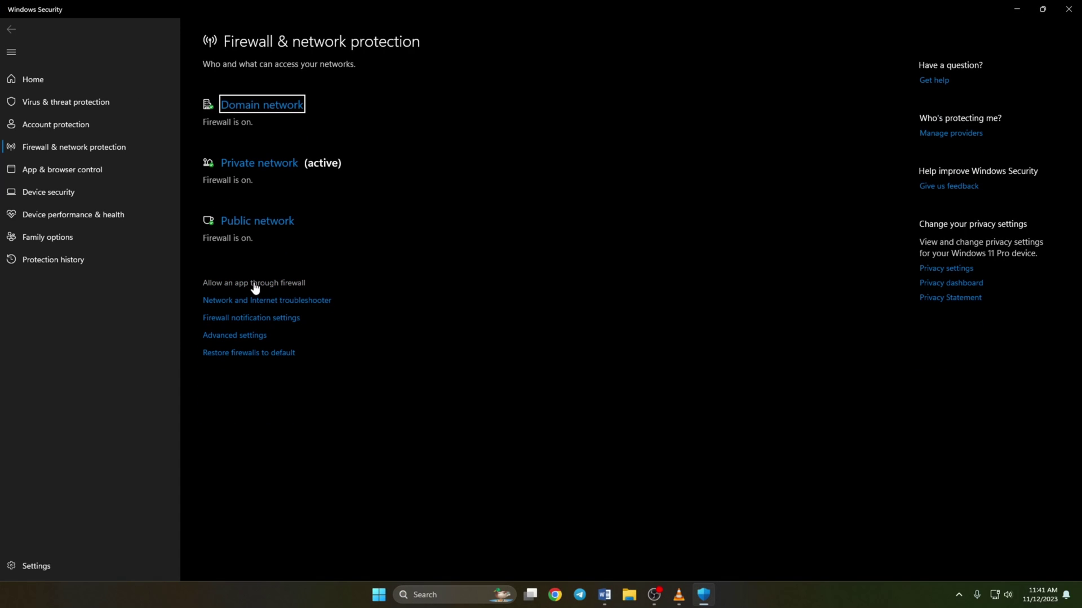
# Unlock the allowed apps list via Change settings and start adding another app.
pyautogui.click(265, 284)
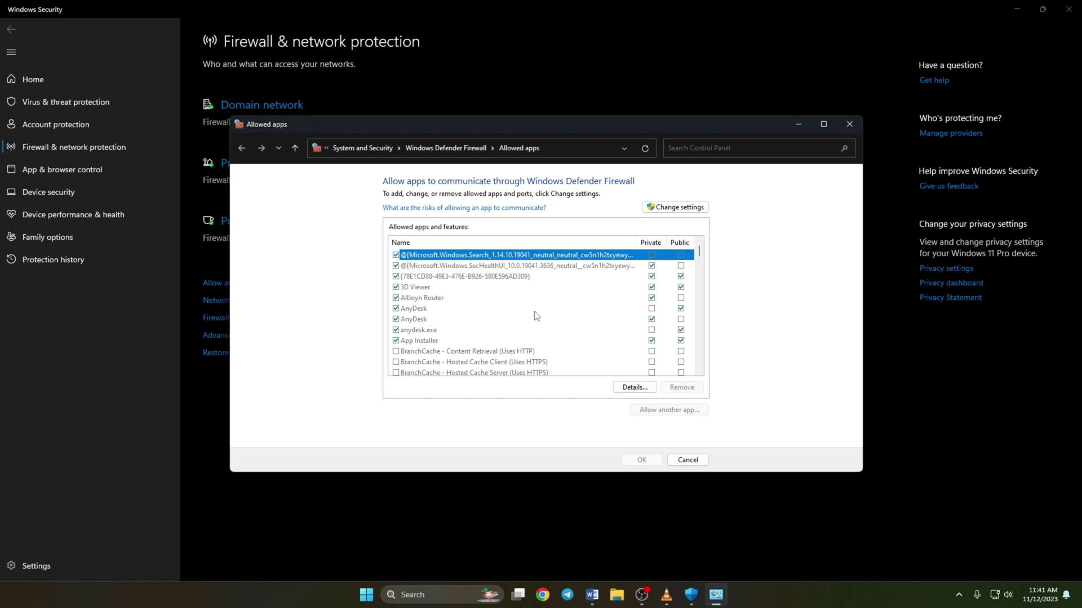
pyautogui.click(680, 207)
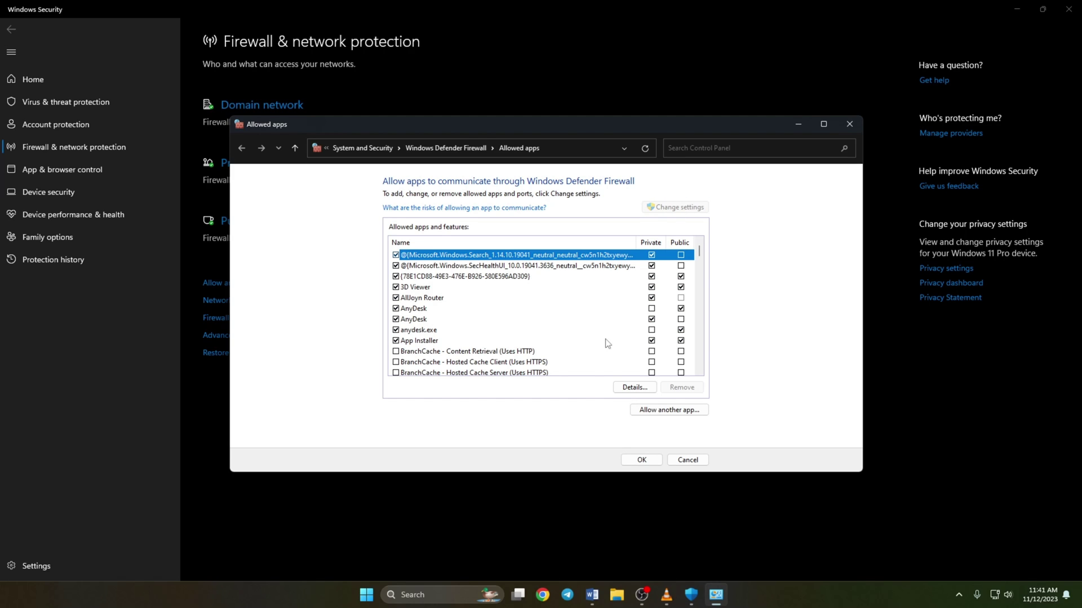
pyautogui.click(676, 411)
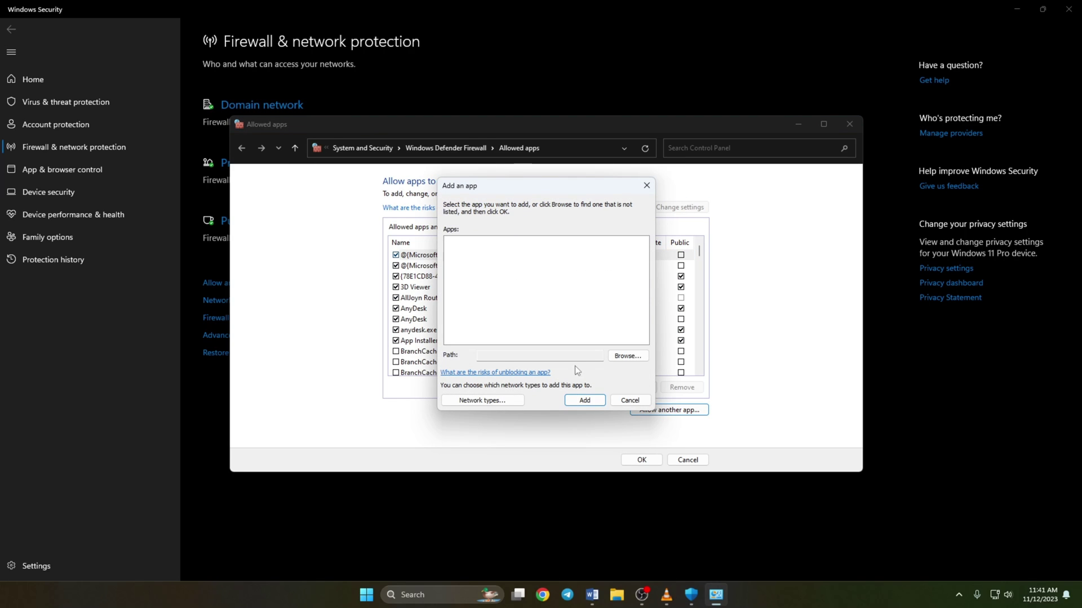
# Select H:\All Games\Riot Games\VALORANT\live\ShooterGame\Binaries\Win64\VALORANT-Win64-Shipping as the app.
pyautogui.click(626, 356)
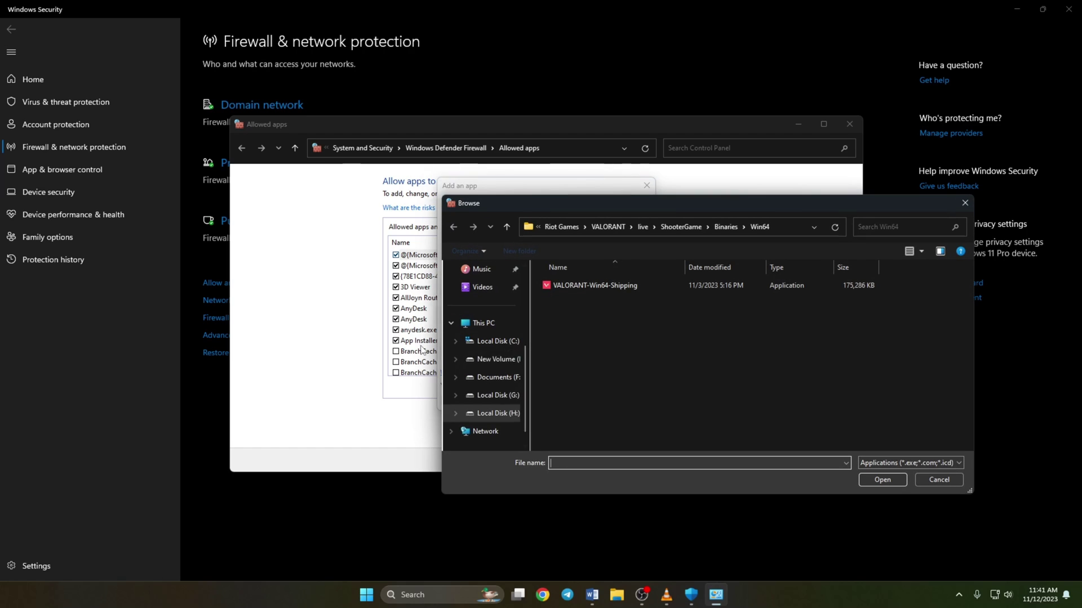
pyautogui.click(499, 415)
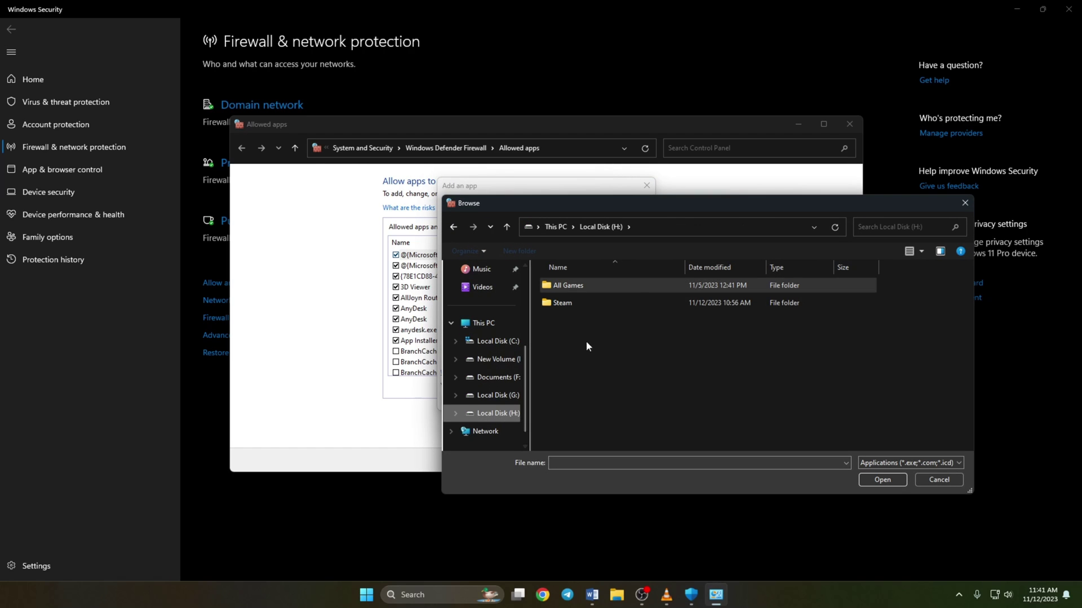
pyautogui.doubleClick(580, 291)
pyautogui.doubleClick(586, 308)
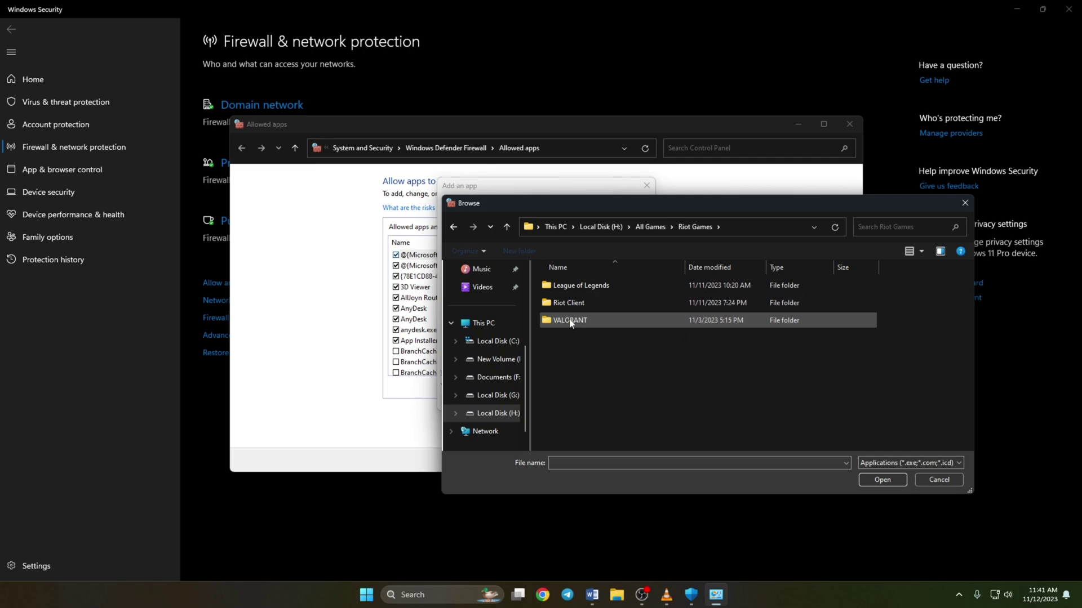
pyautogui.doubleClick(587, 325)
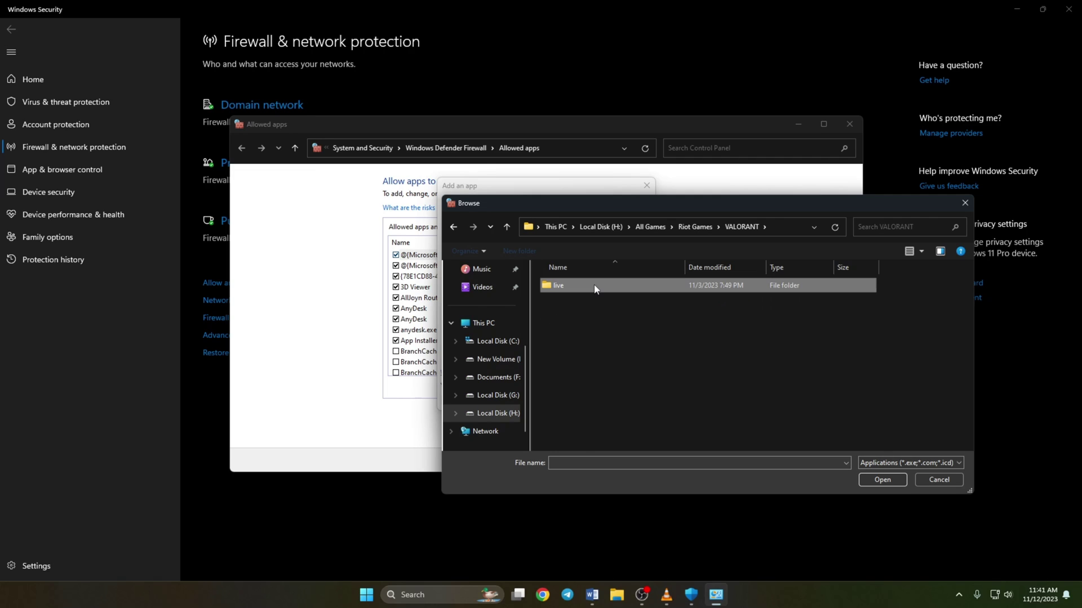
pyautogui.doubleClick(594, 285)
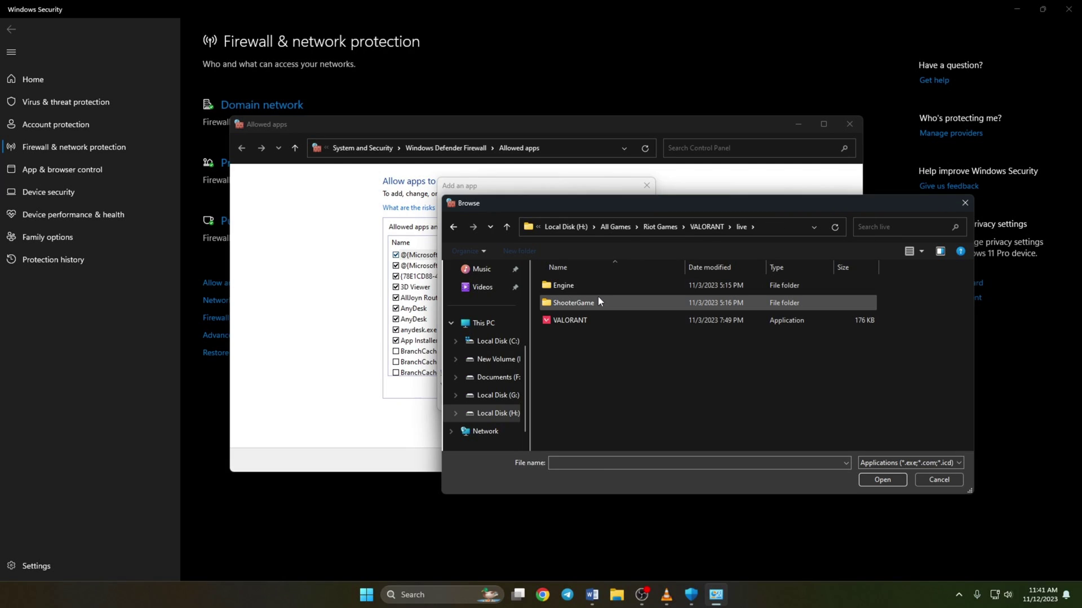
pyautogui.doubleClick(593, 303)
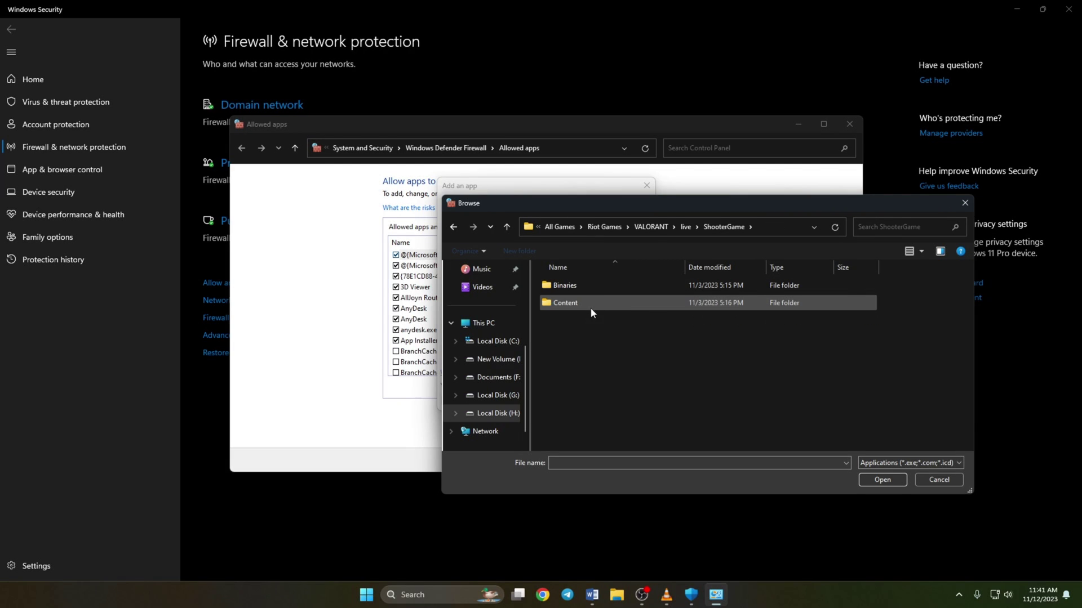
pyautogui.doubleClick(610, 283)
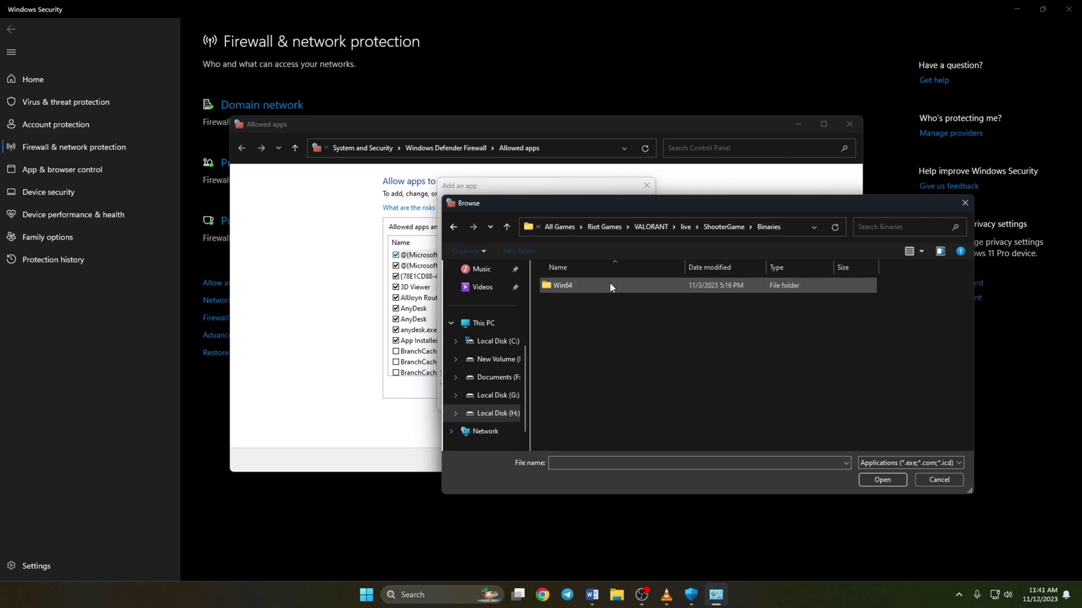
pyautogui.doubleClick(591, 286)
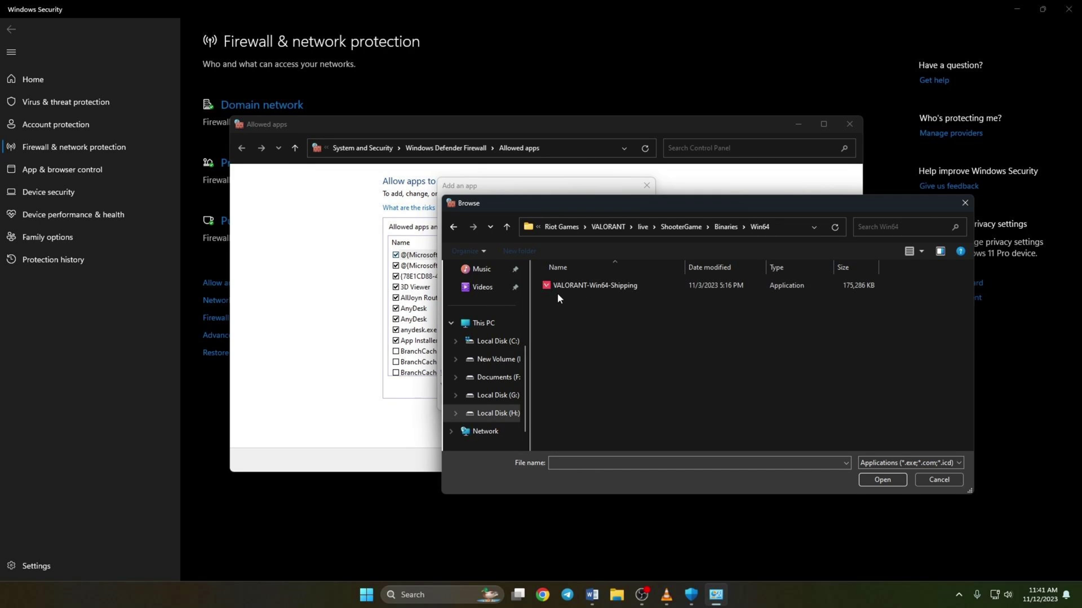
pyautogui.click(609, 290)
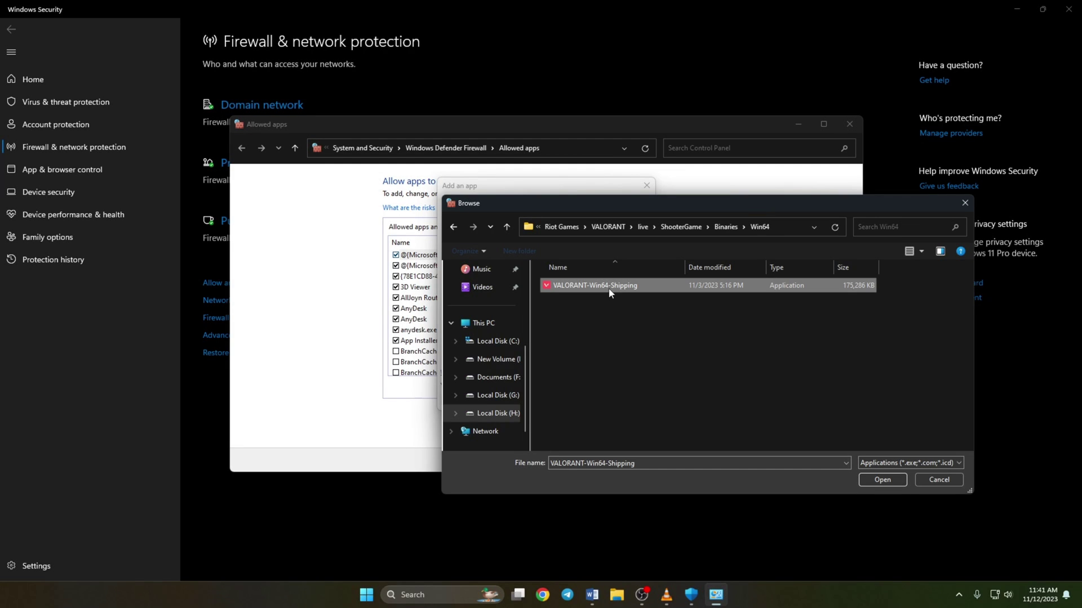
pyautogui.click(882, 480)
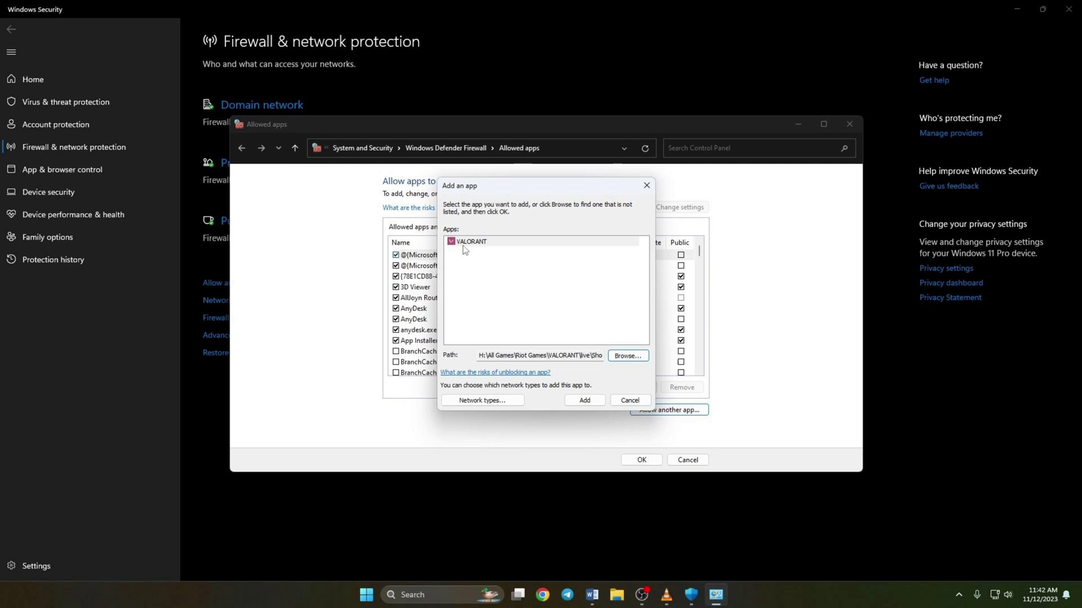
# Add VALORANT to the allowed apps, also tick Public, and save the changes.
pyautogui.click(585, 400)
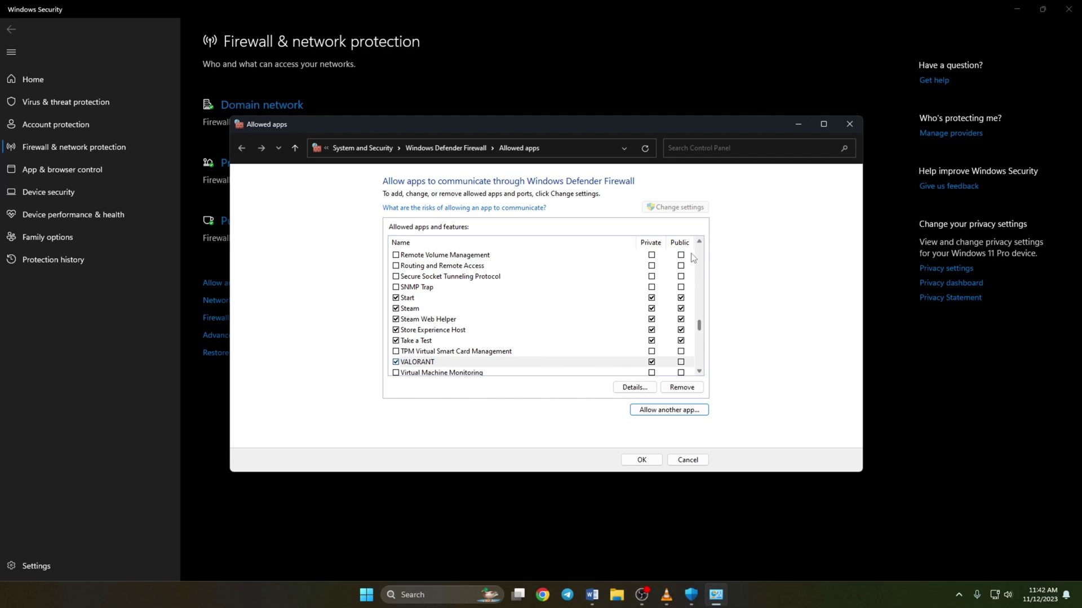
pyautogui.click(680, 365)
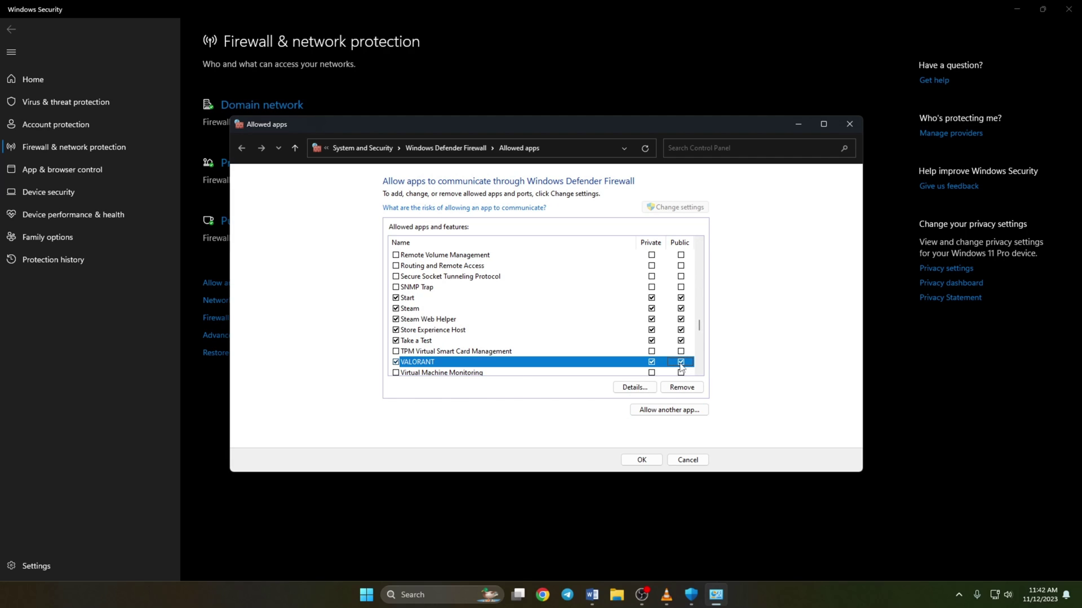
pyautogui.click(642, 459)
# Close Windows Security and launch Riot Client from its desktop shortcut.
pyautogui.click(1068, 9)
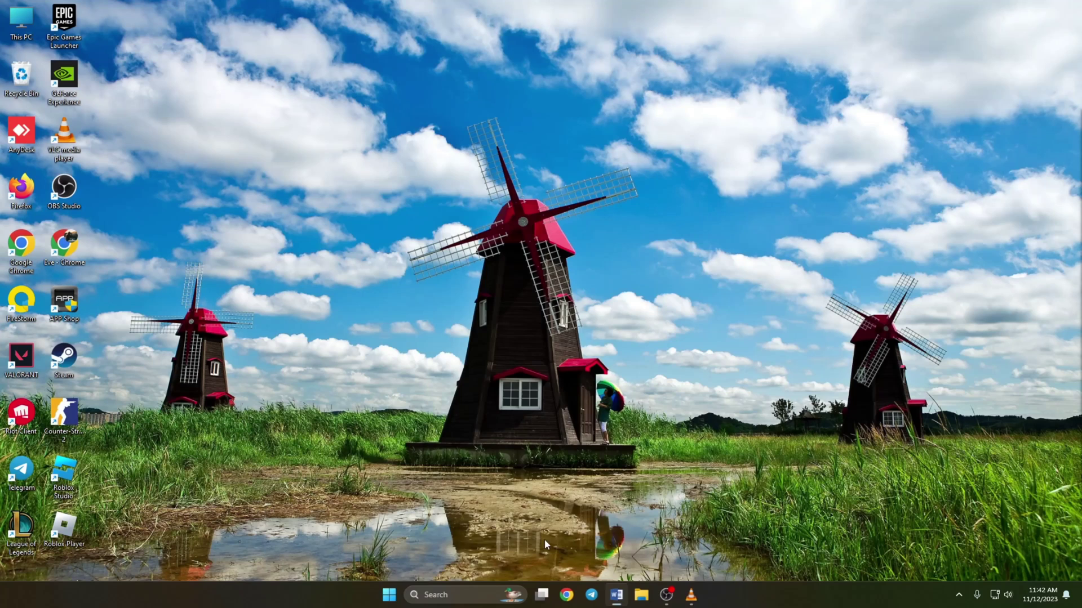
pyautogui.click(388, 595)
pyautogui.click(680, 556)
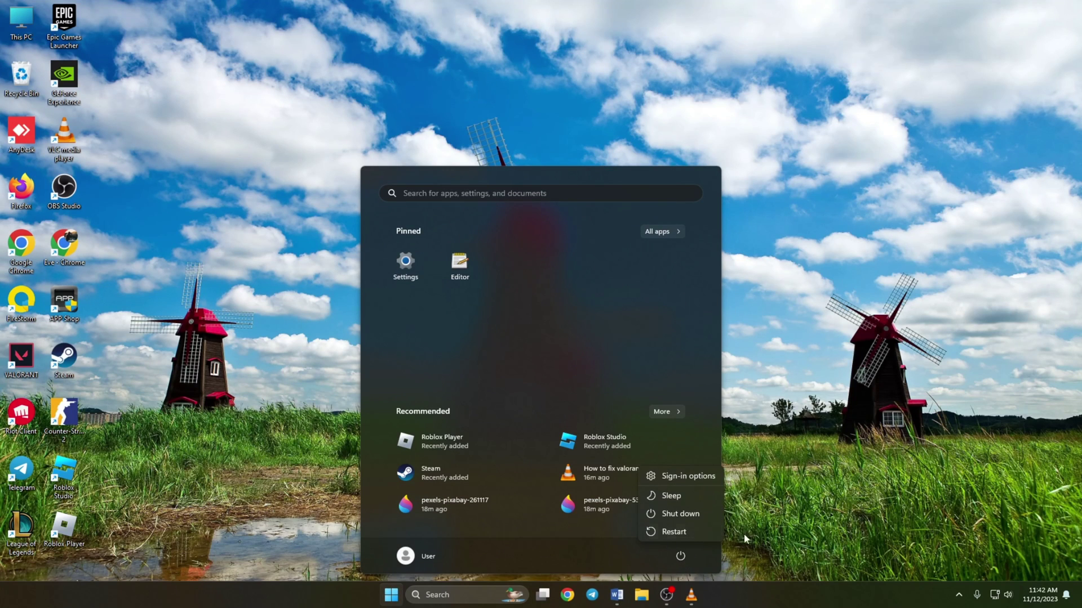
pyautogui.click(688, 531)
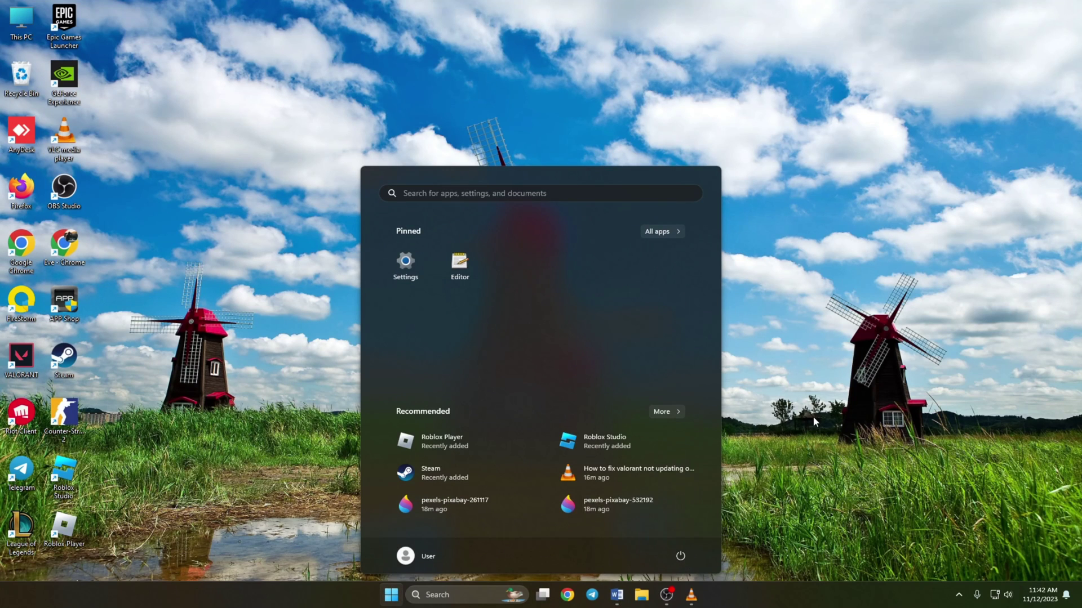
pyautogui.click(875, 441)
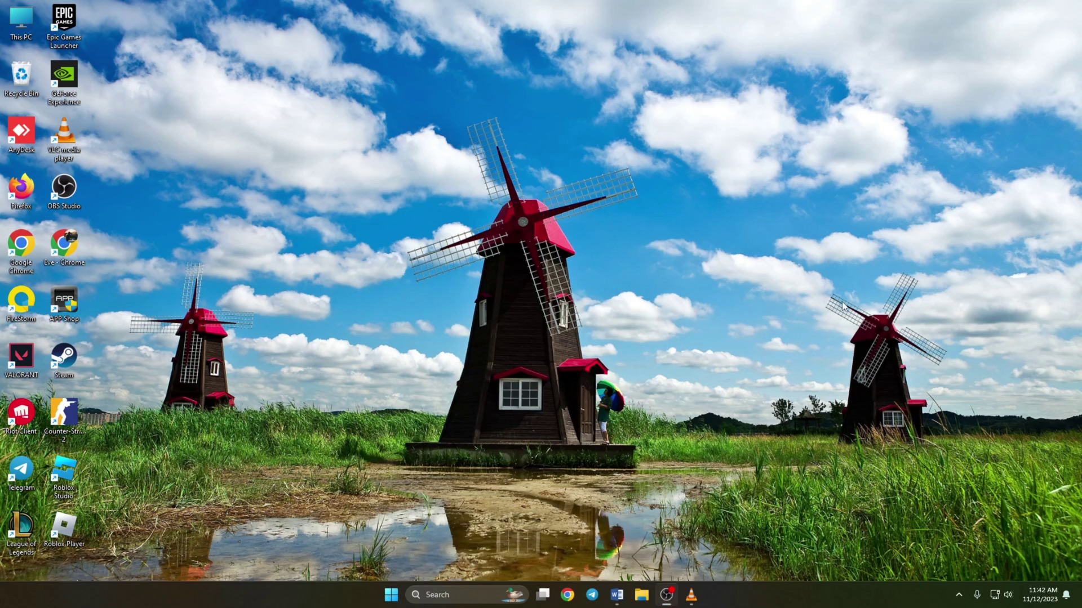
pyautogui.click(21, 415)
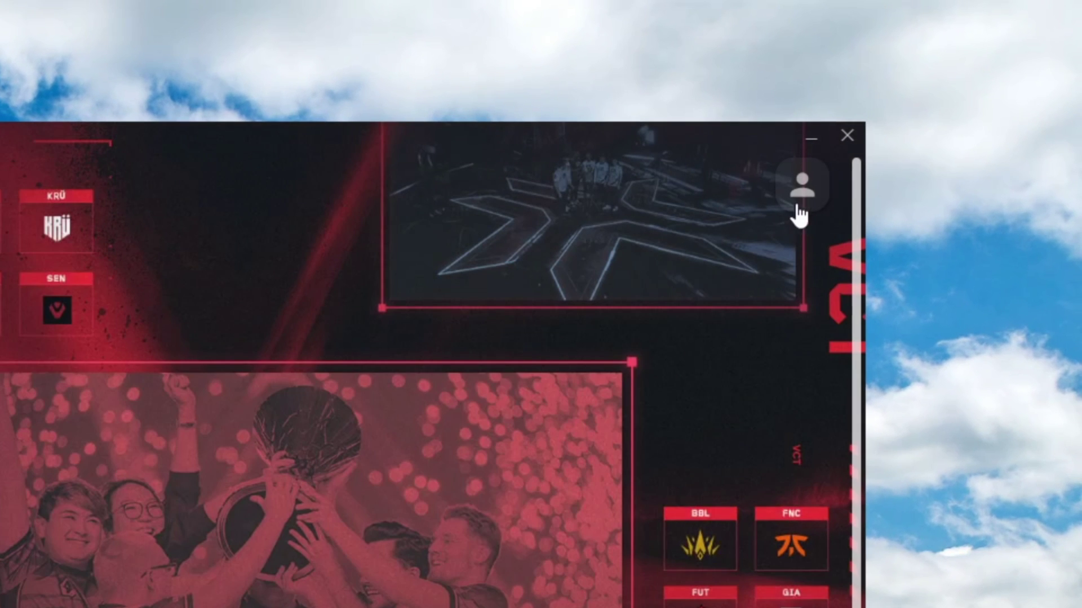
# Run Repair on VALORANT from the client settings and acknowledge the successful repair.
pyautogui.click(805, 191)
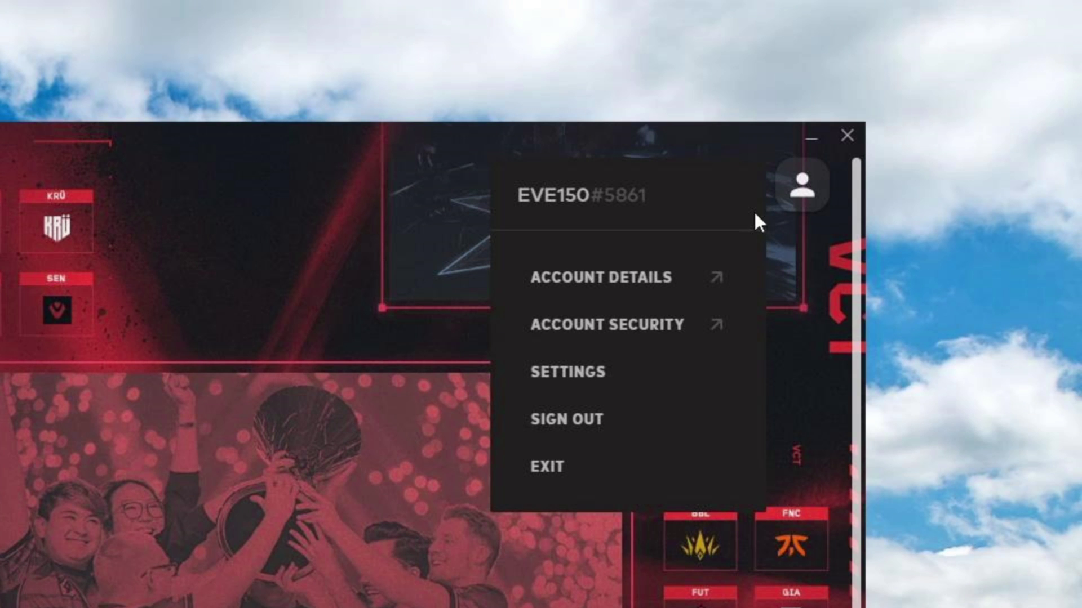
pyautogui.click(580, 372)
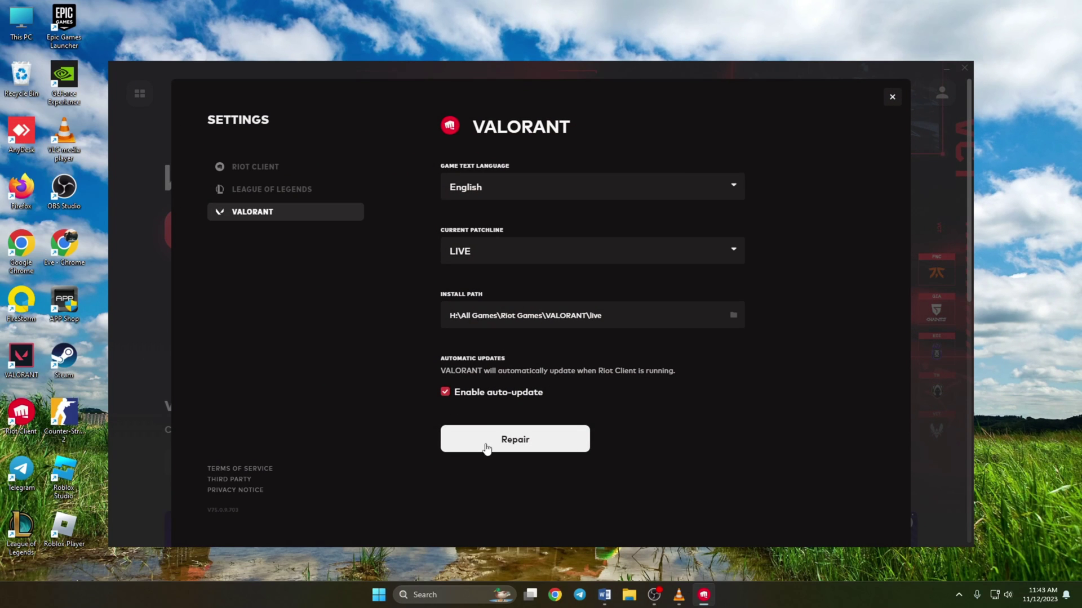
pyautogui.click(486, 448)
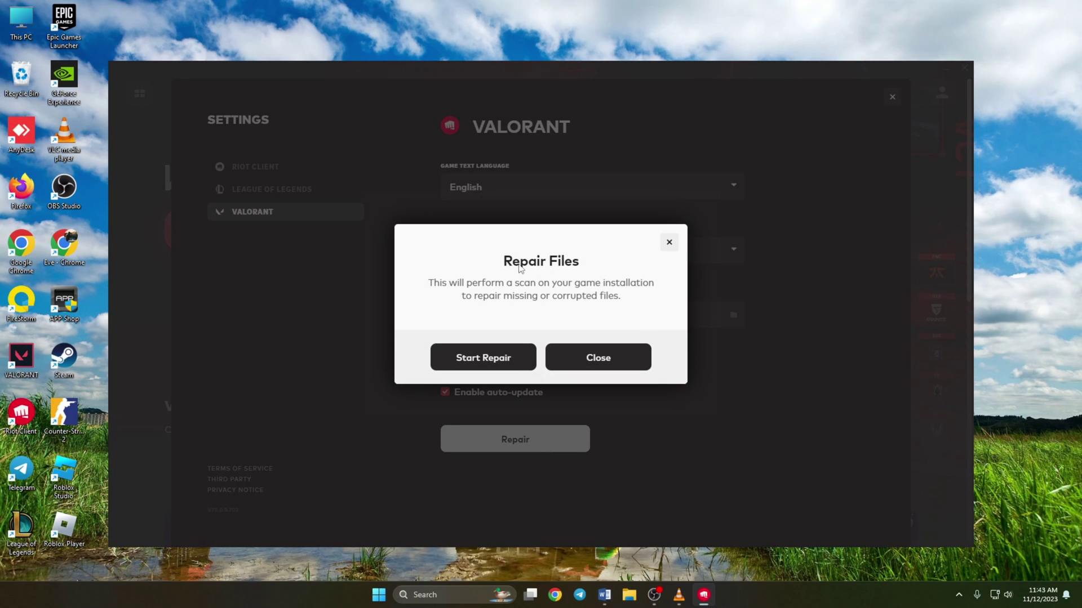
pyautogui.click(508, 358)
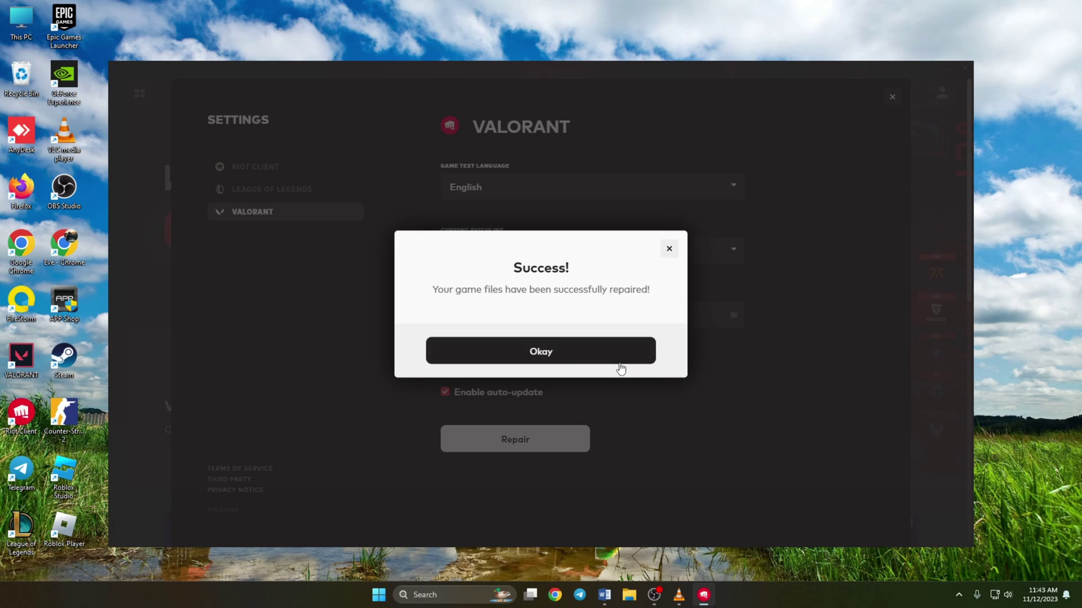
pyautogui.click(541, 355)
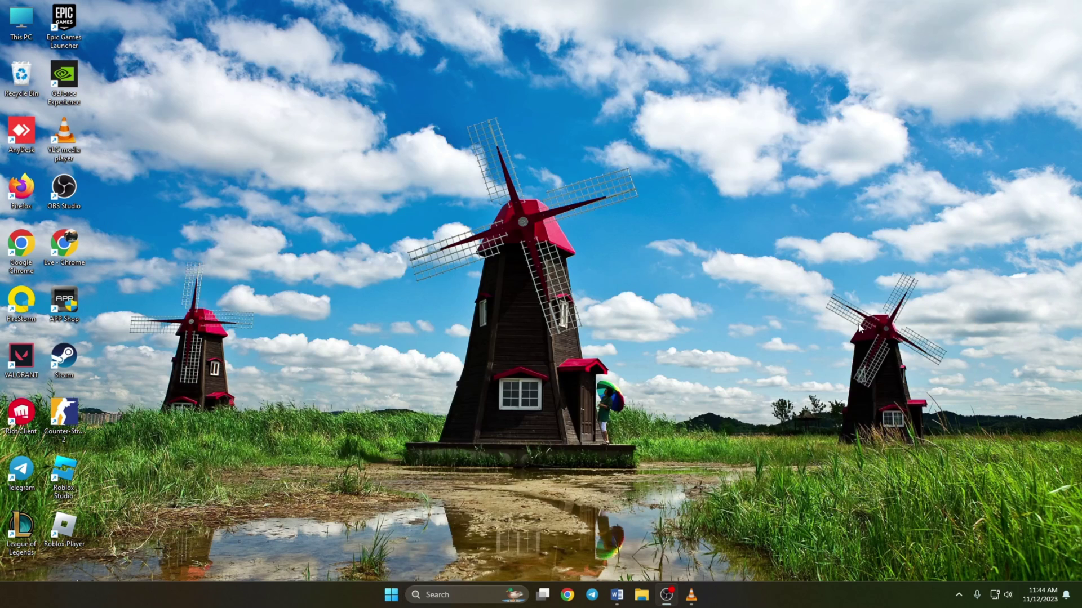
# Quit Riot Client from the system tray and relaunch it as administrator.
pyautogui.click(958, 597)
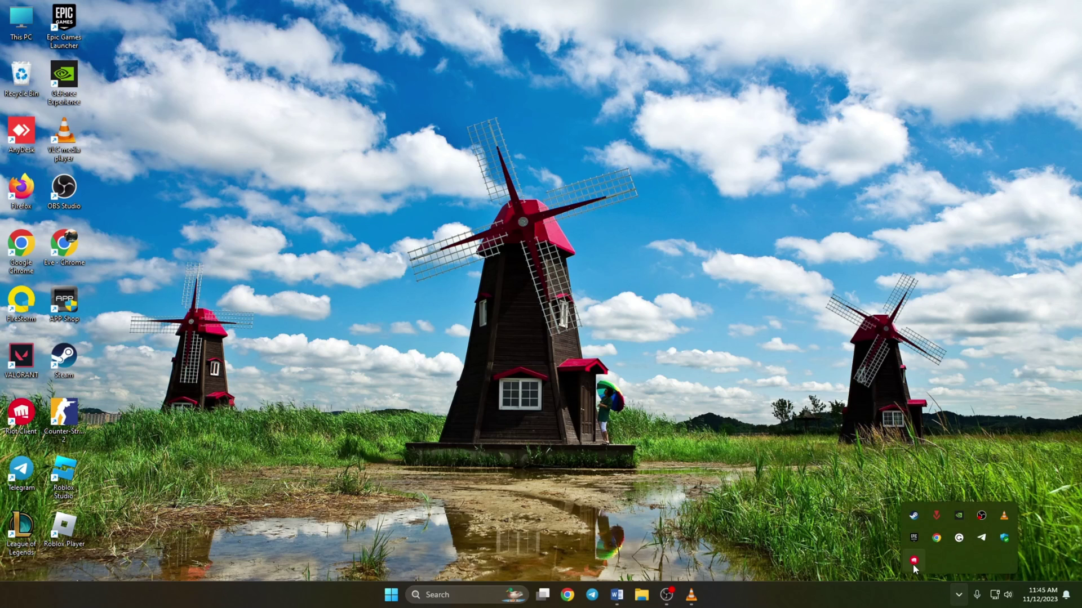
pyautogui.rightClick(913, 561)
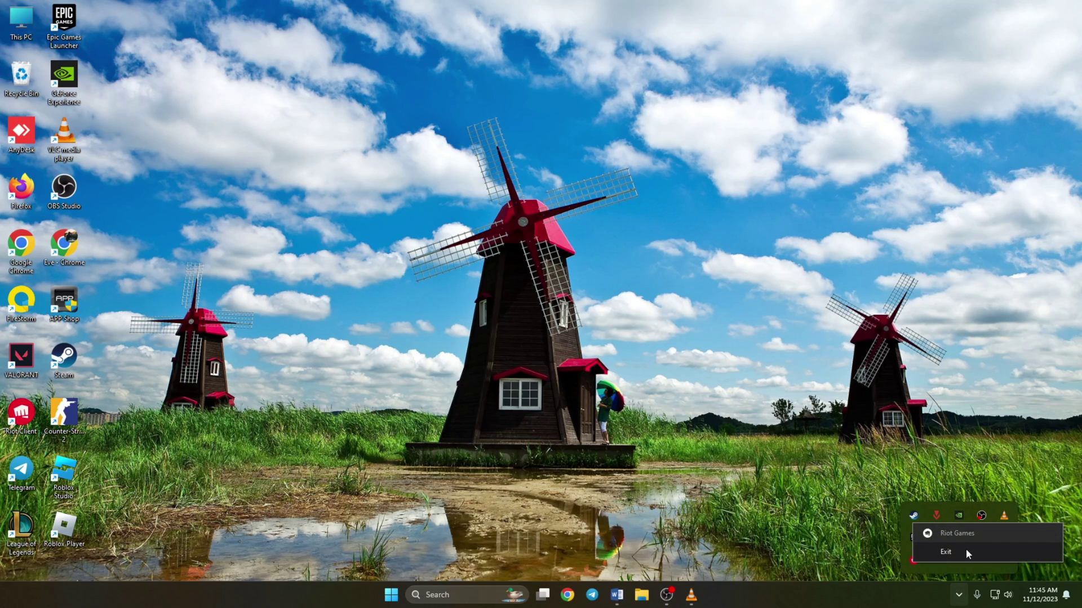
pyautogui.click(943, 554)
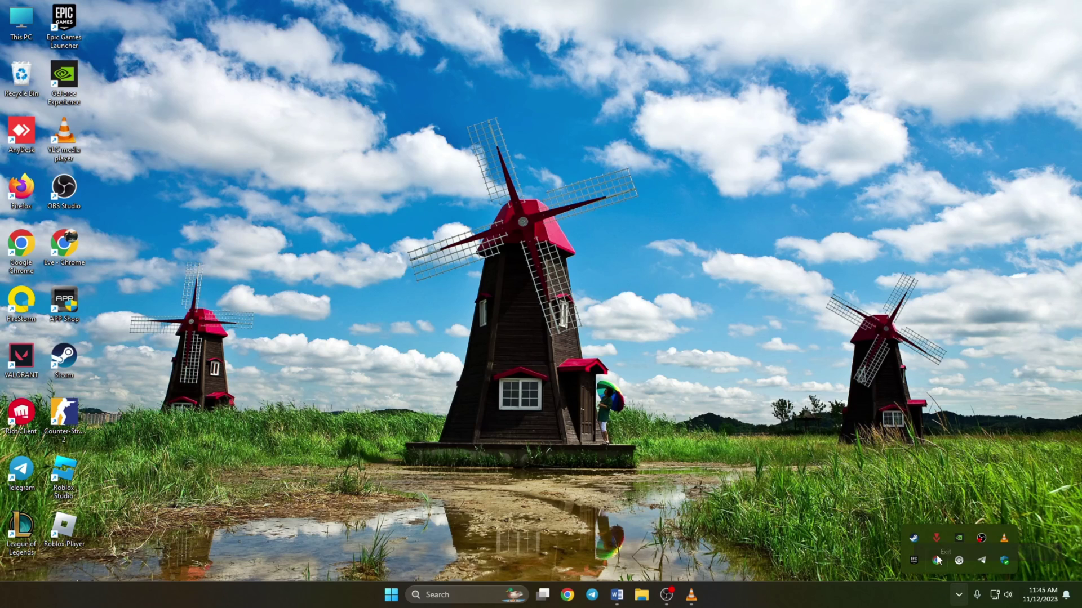
pyautogui.click(661, 330)
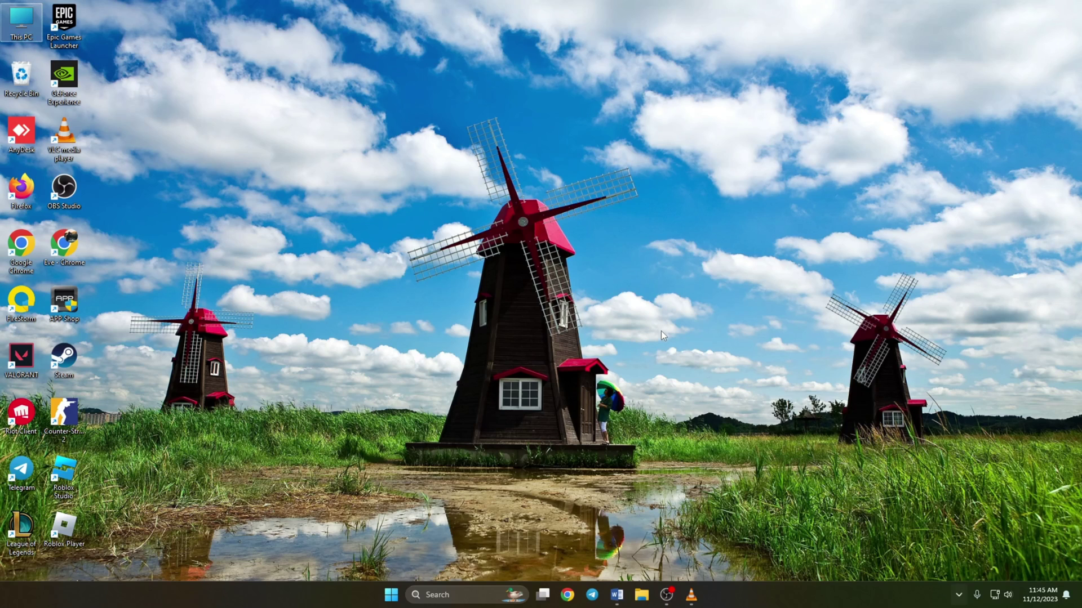
pyautogui.rightClick(20, 430)
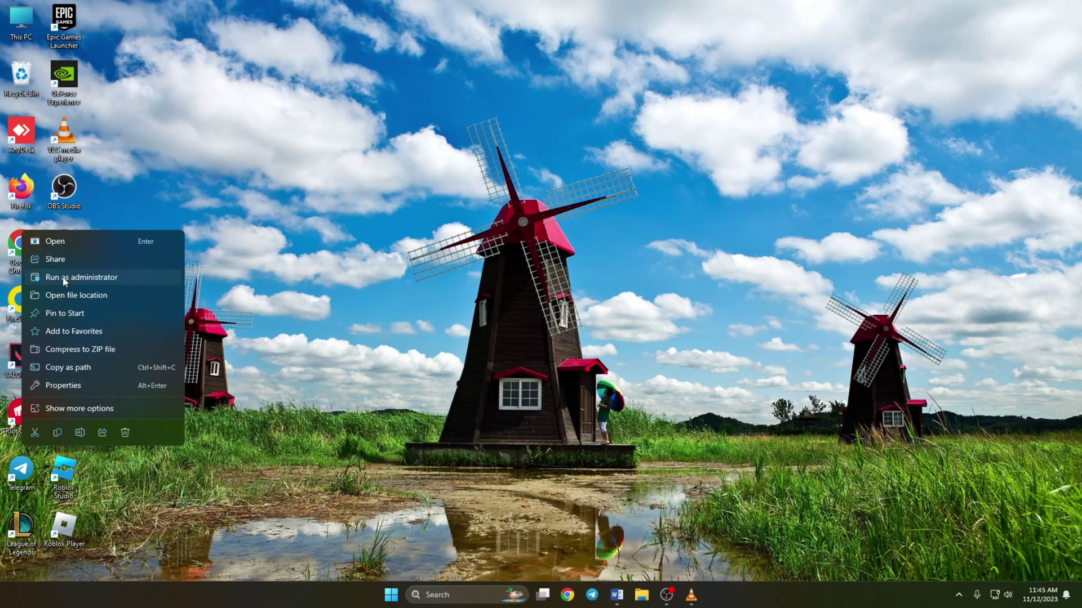
pyautogui.click(89, 277)
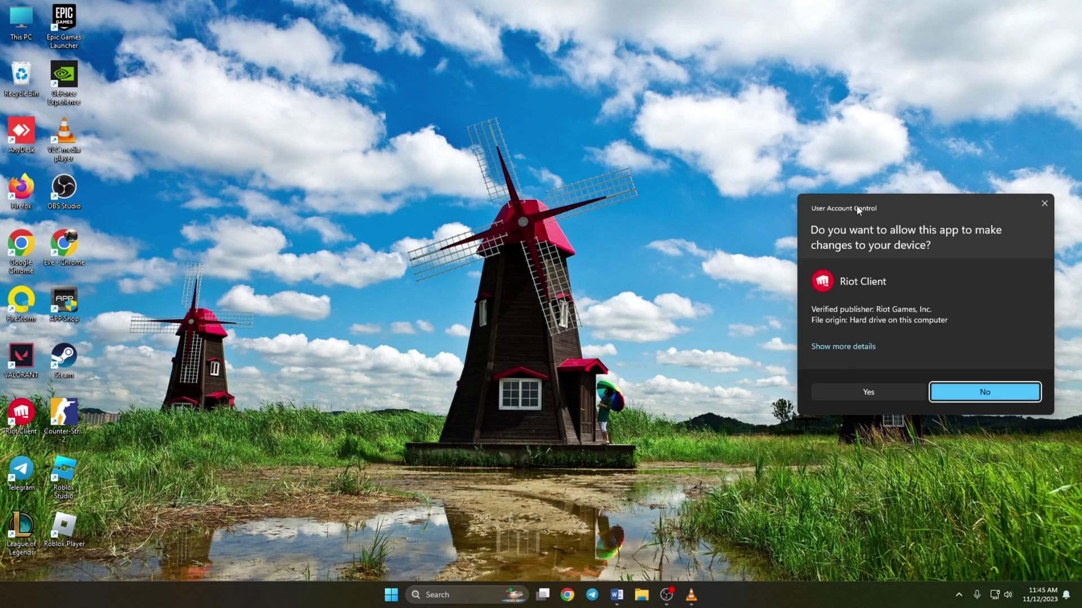
pyautogui.moveTo(857, 208); pyautogui.dragTo(515, 205)
pyautogui.click(527, 390)
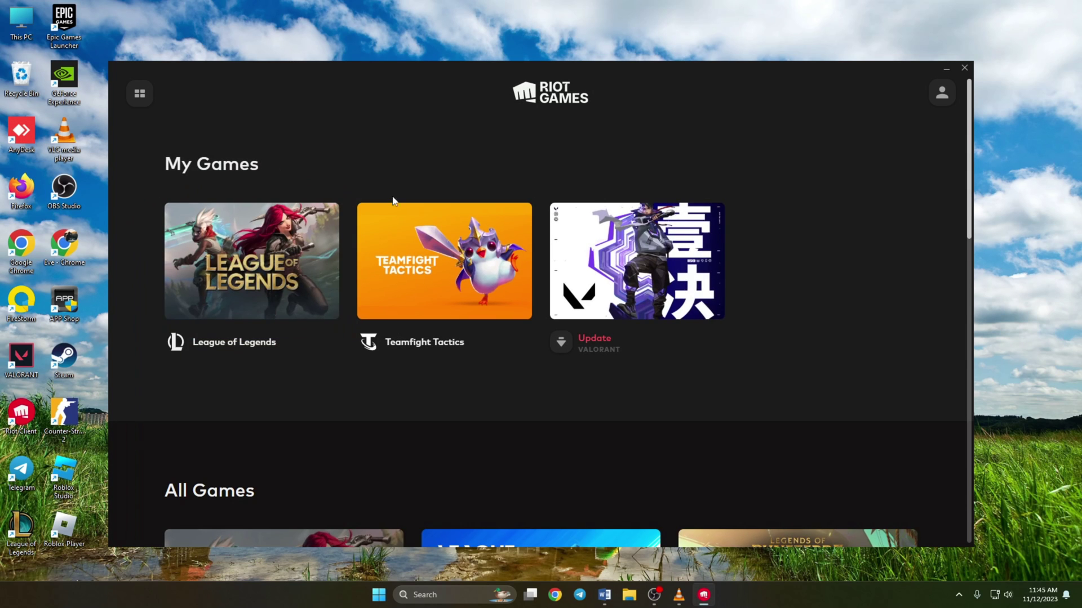
# Start the VALORANT update, then exit Riot Vanguard from the system tray.
pyautogui.click(656, 267)
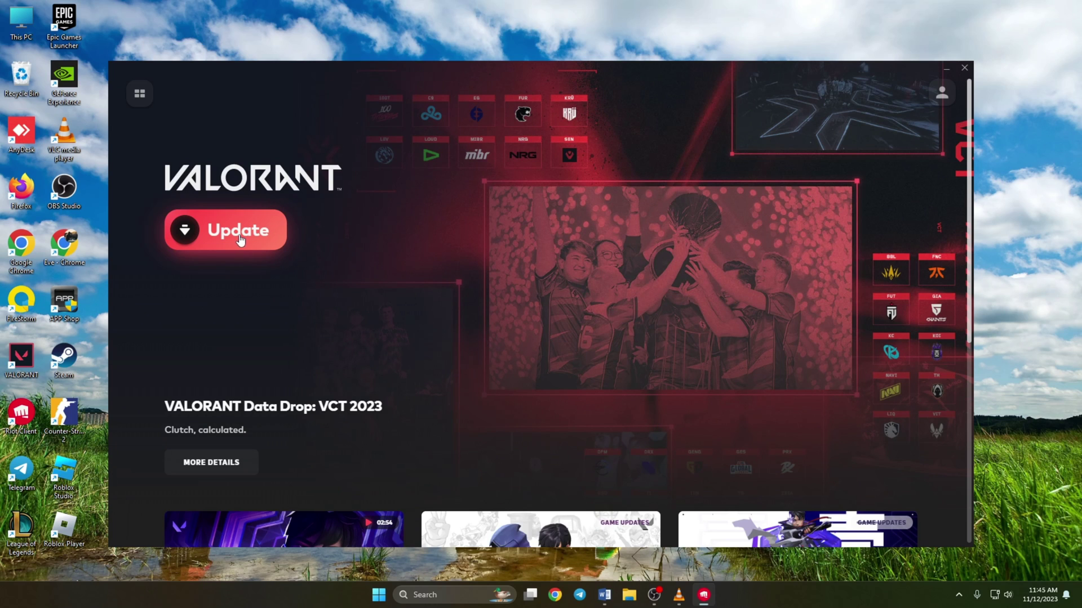
pyautogui.click(240, 240)
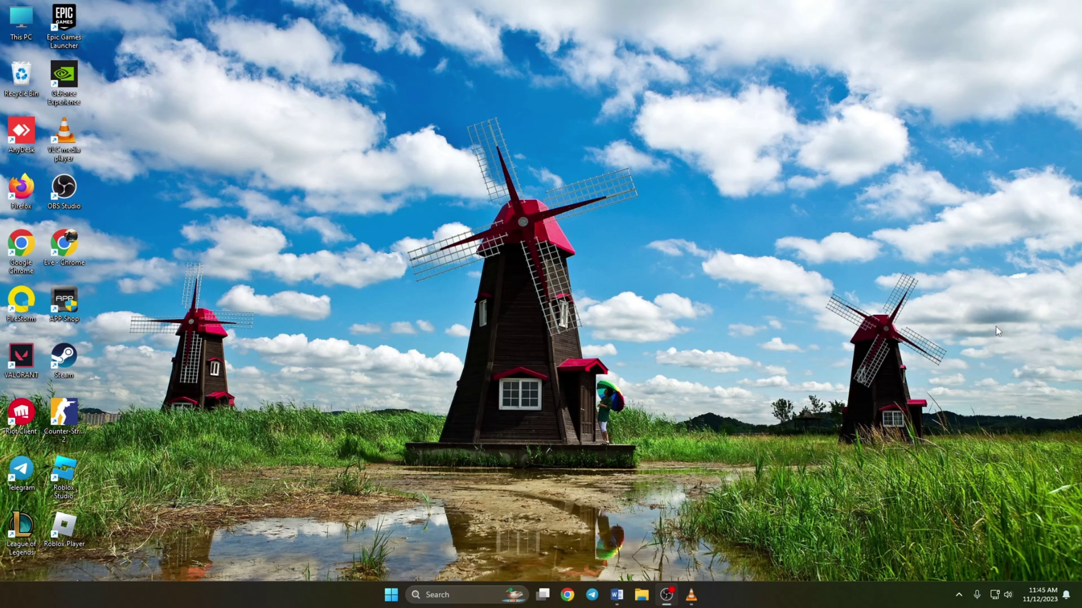
pyautogui.click(961, 598)
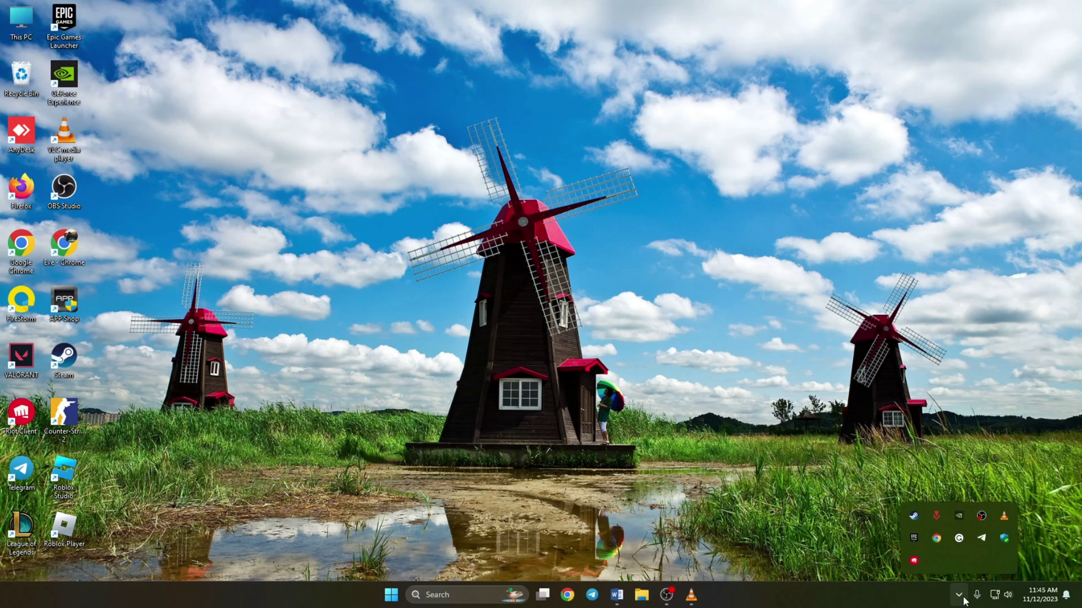
pyautogui.rightClick(937, 516)
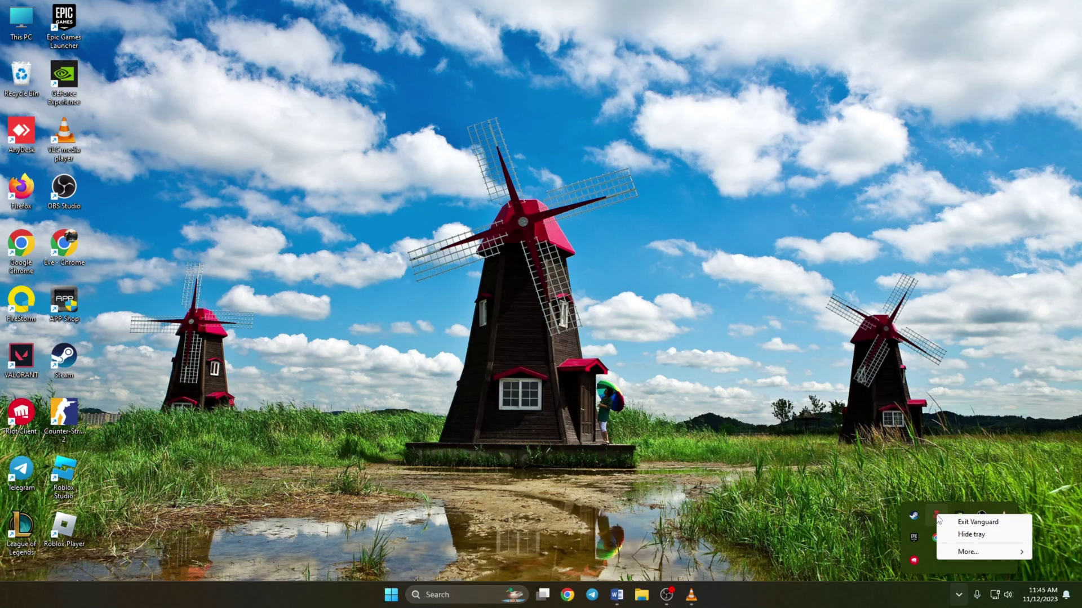
pyautogui.click(977, 524)
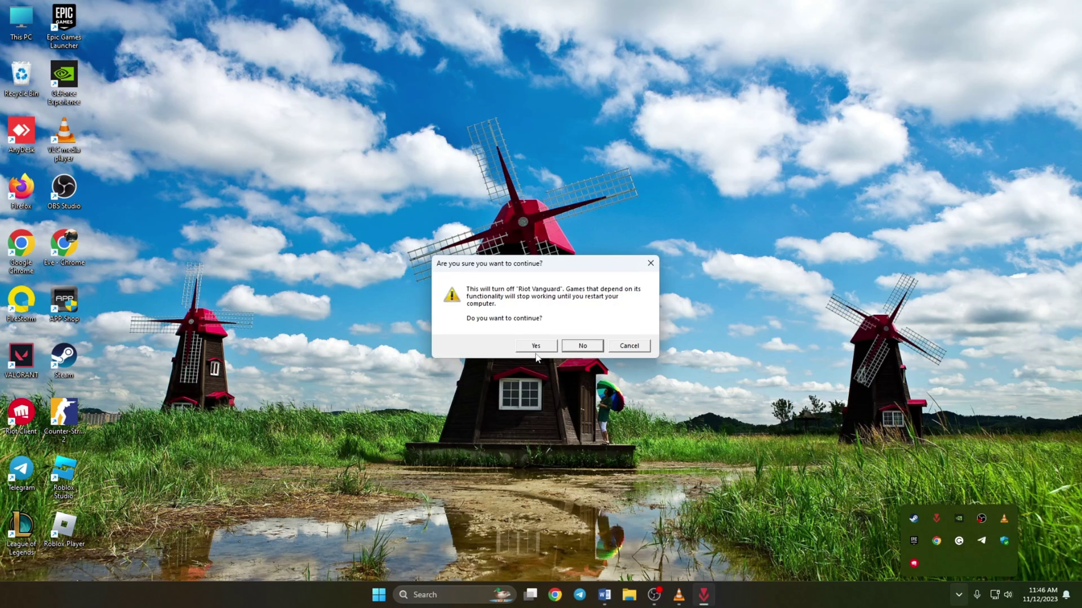
# Open Settings maximized and go to Apps > Installed apps.
pyautogui.click(537, 346)
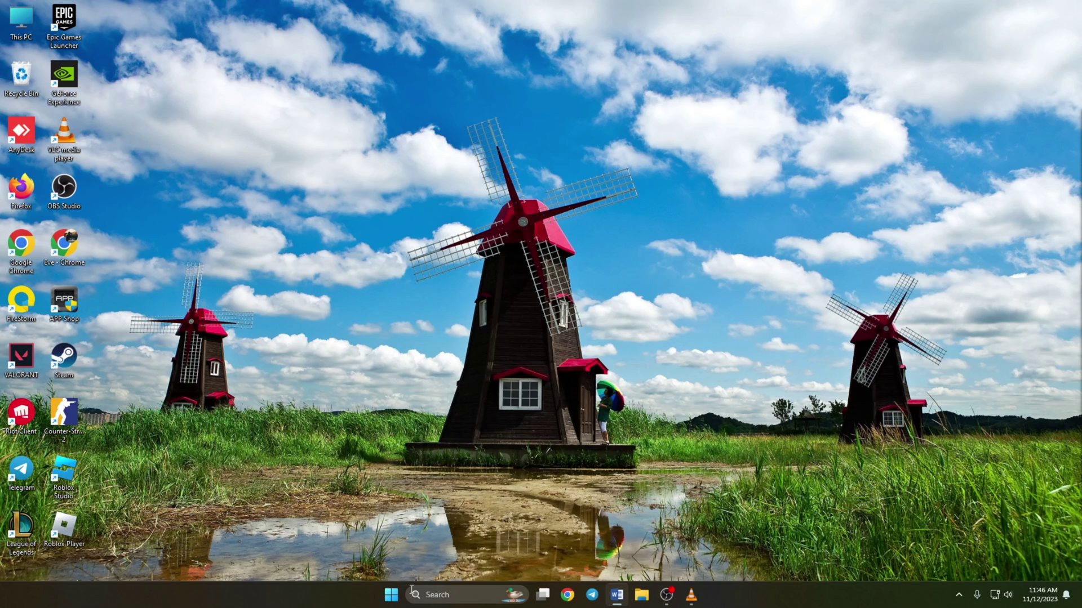
pyautogui.click(378, 595)
pyautogui.click(406, 276)
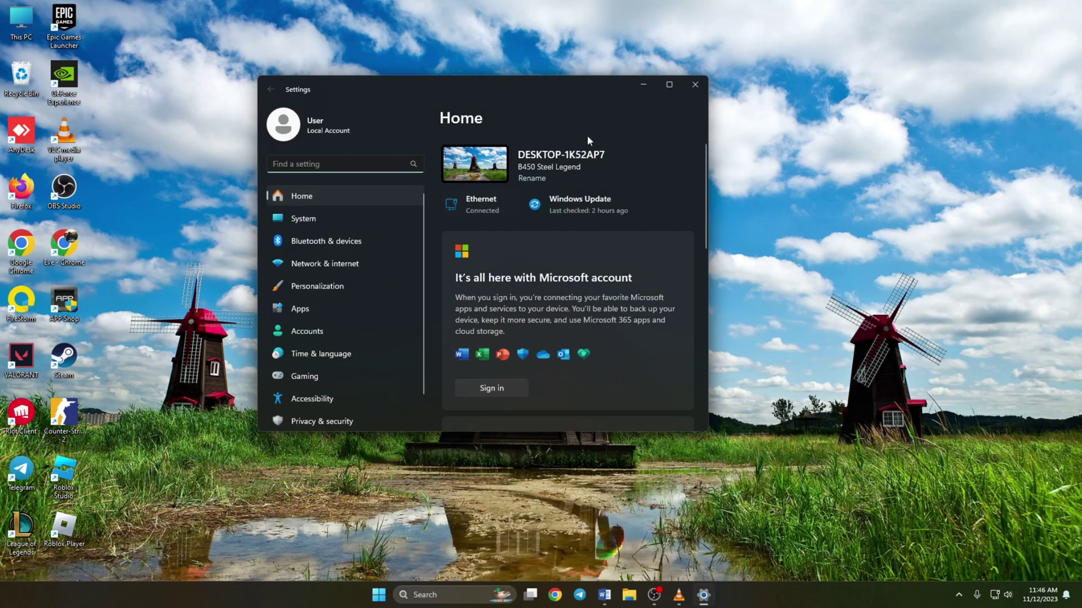
pyautogui.click(667, 85)
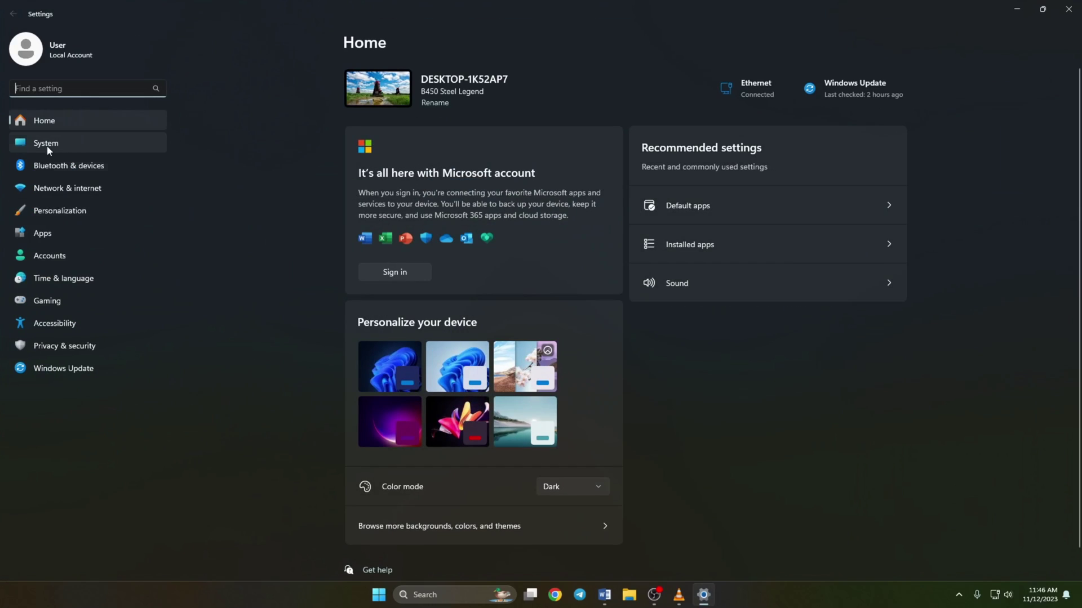
pyautogui.click(73, 237)
pyautogui.click(484, 86)
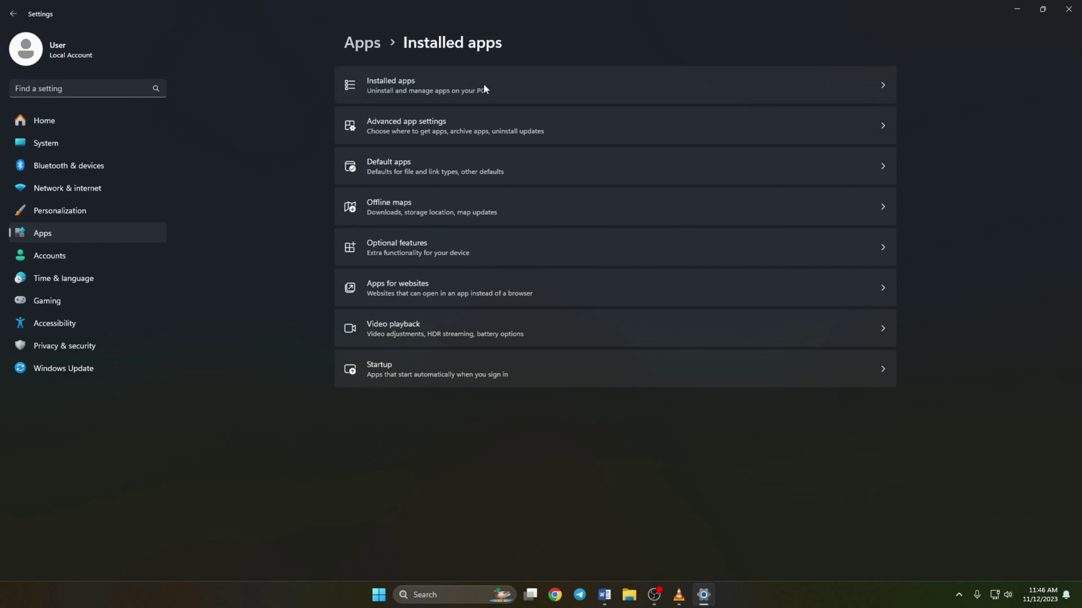
pyautogui.scroll(-15, 623, 209)
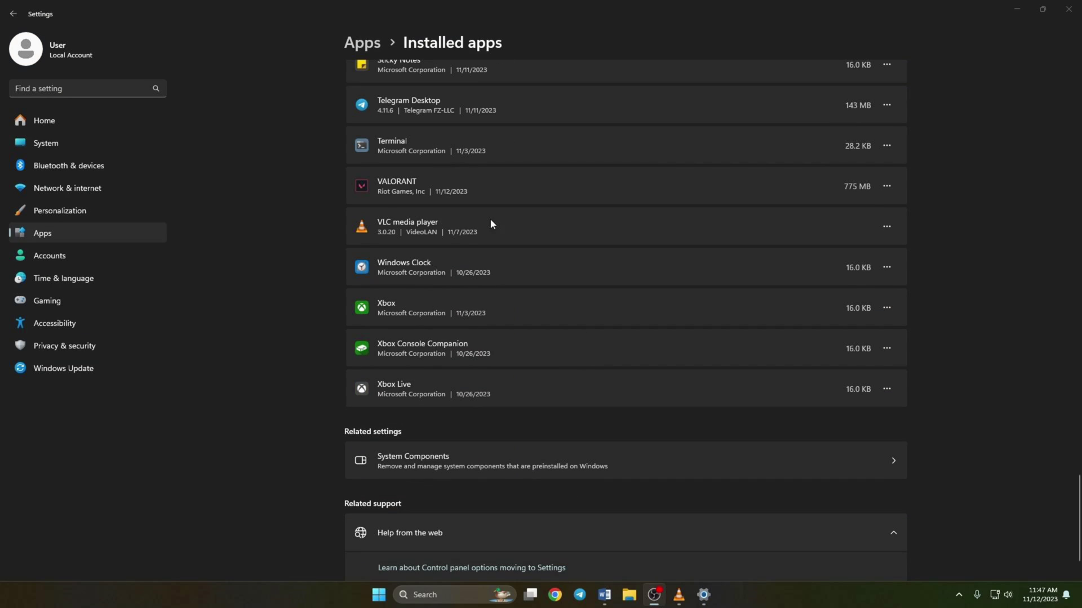
# Uninstall VALORANT from the installed apps list, then close Settings.
pyautogui.click(886, 187)
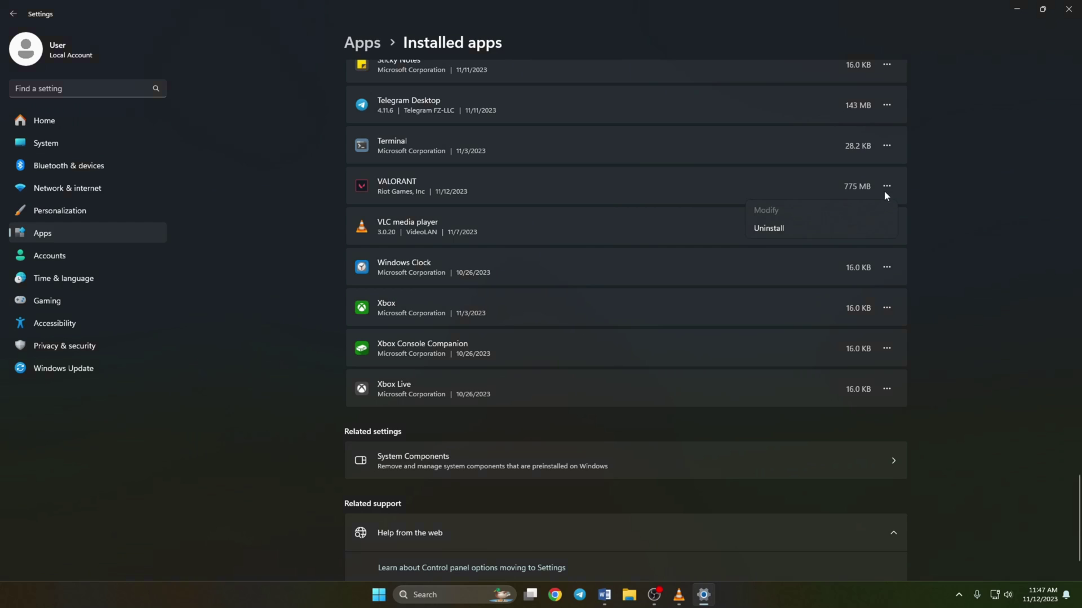
pyautogui.click(755, 229)
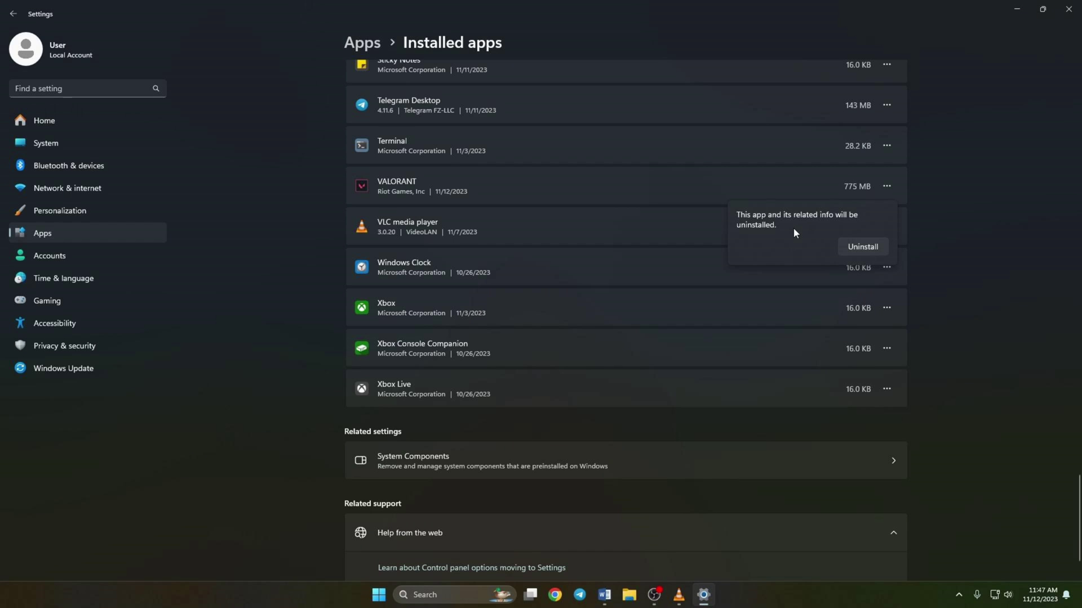
pyautogui.click(863, 246)
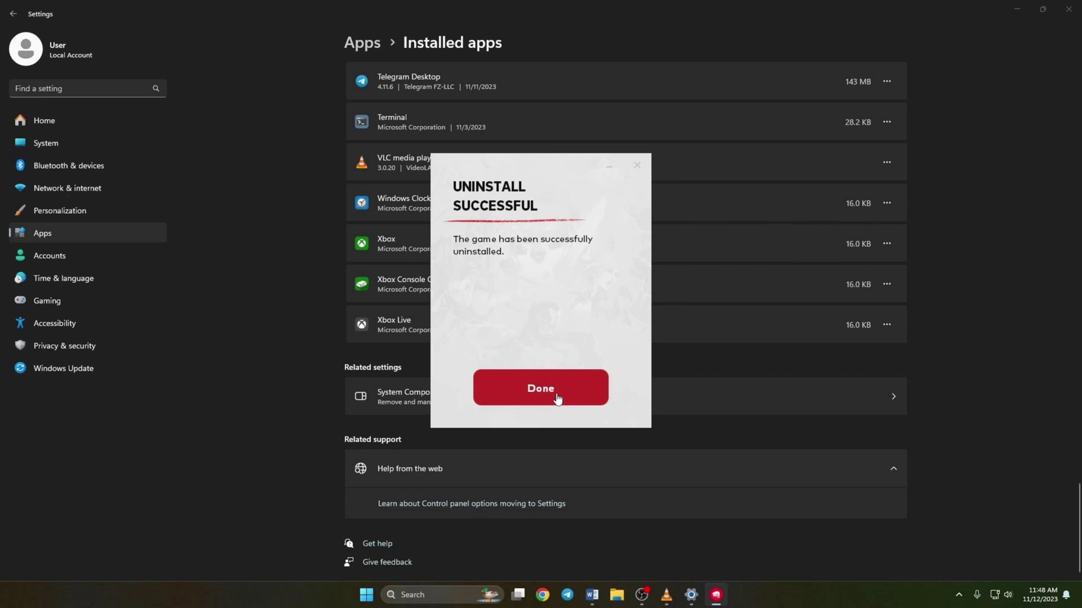
pyautogui.click(557, 399)
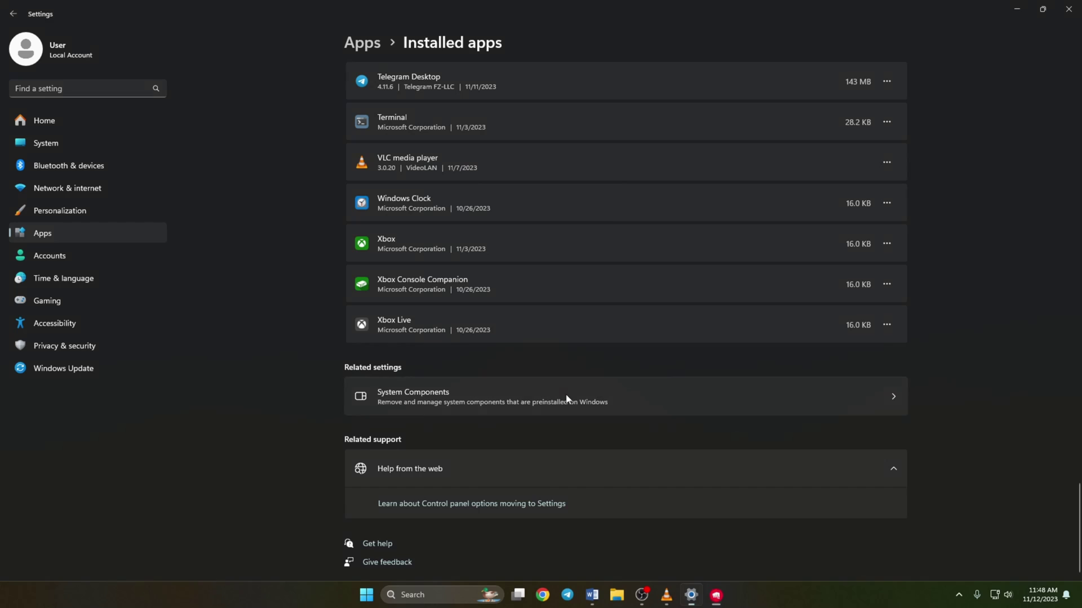
pyautogui.click(1069, 12)
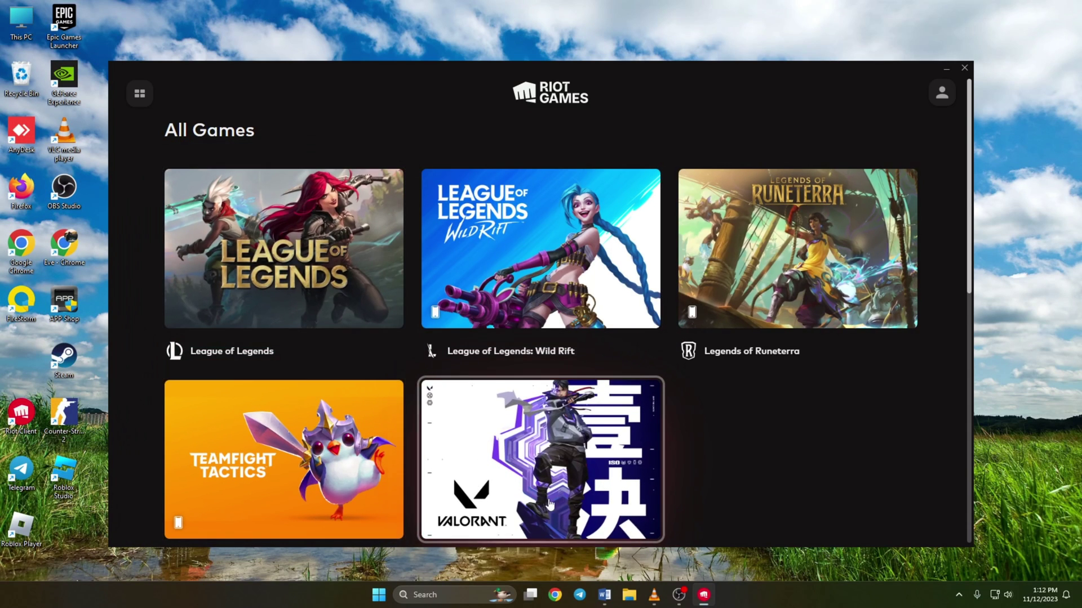
# Install VALORANT to the default H:\All Games\Riot Games location, approving the UAC prompt.
pyautogui.scroll(-1, 511, 395)
pyautogui.click(511, 370)
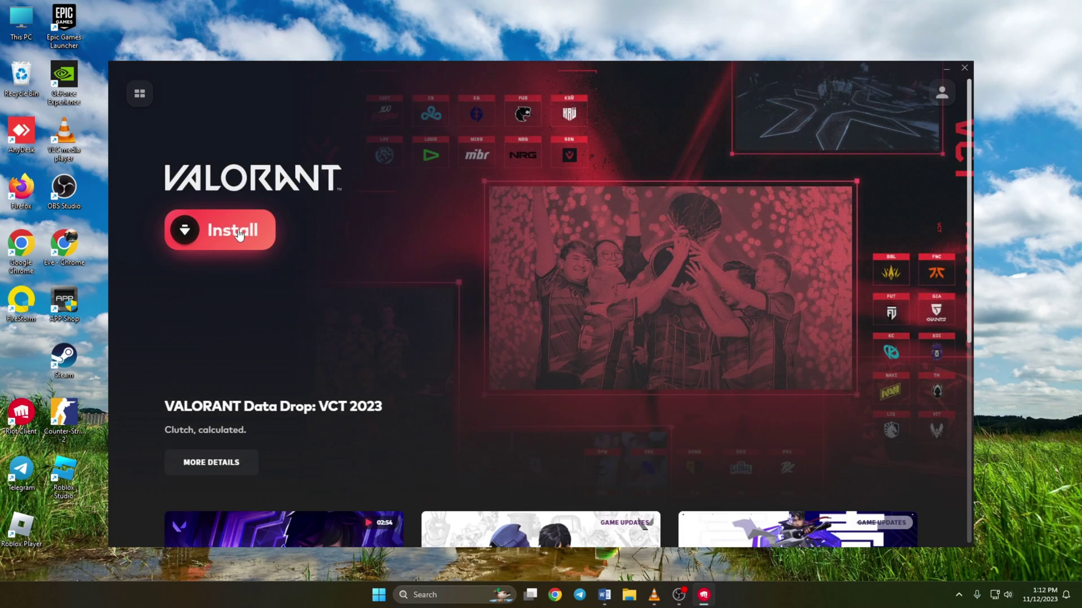
pyautogui.click(237, 230)
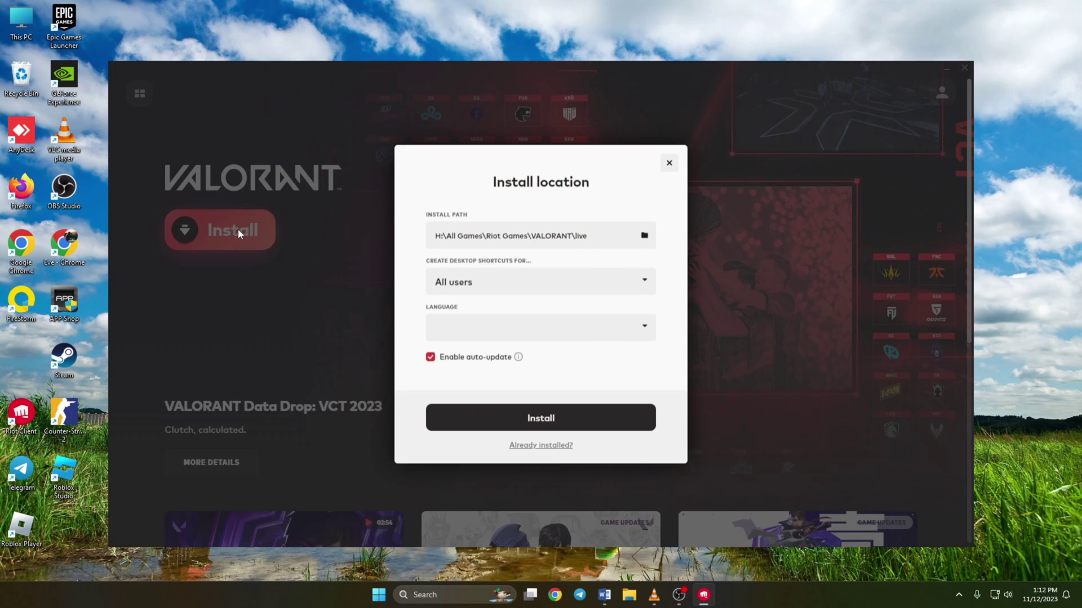
pyautogui.click(556, 420)
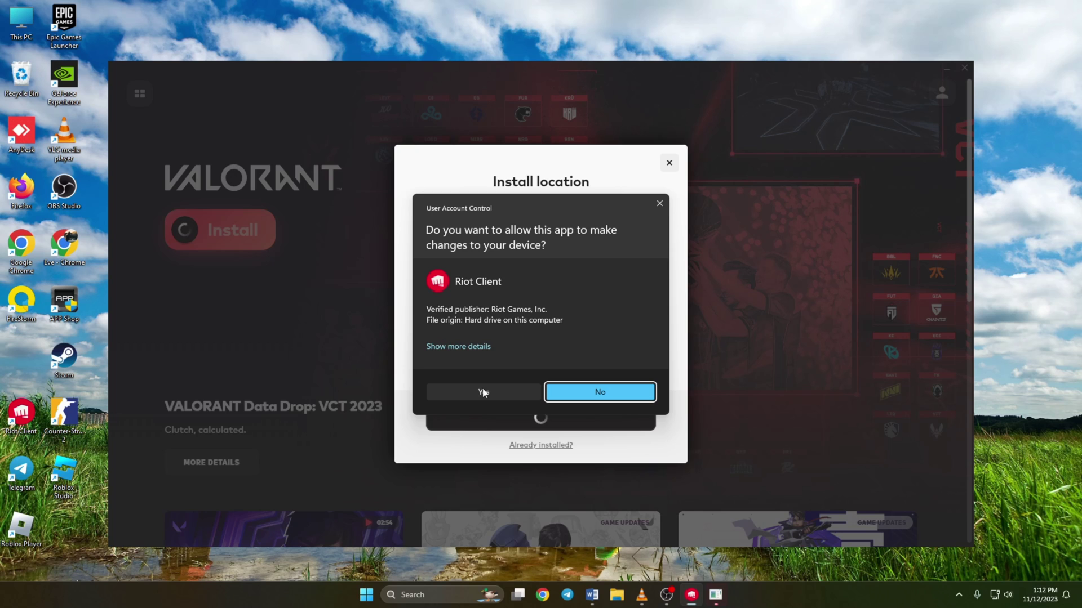
pyautogui.click(481, 393)
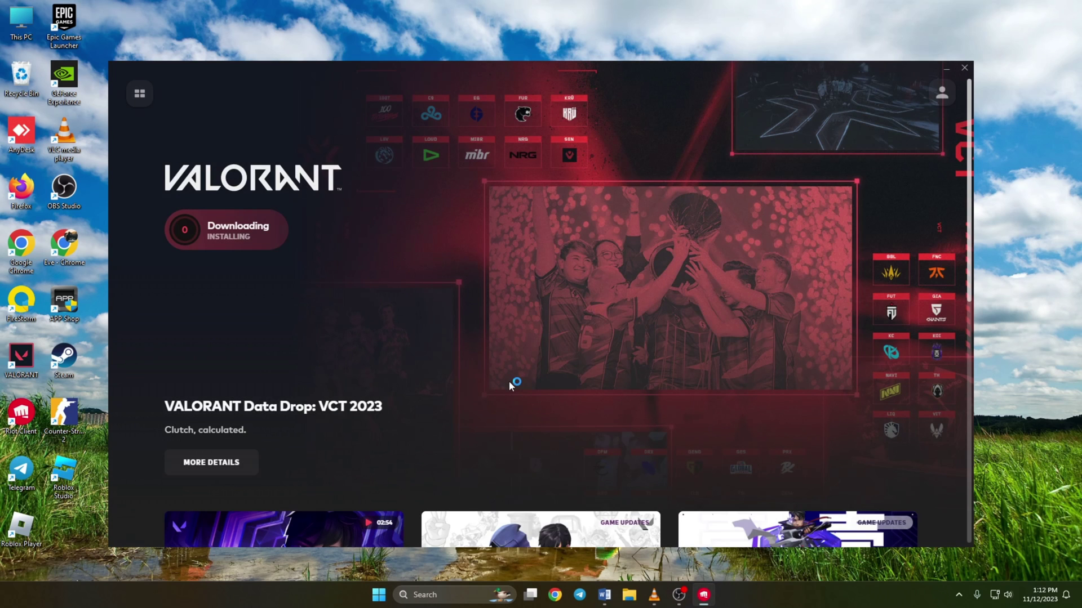
pyautogui.moveTo(248, 256)
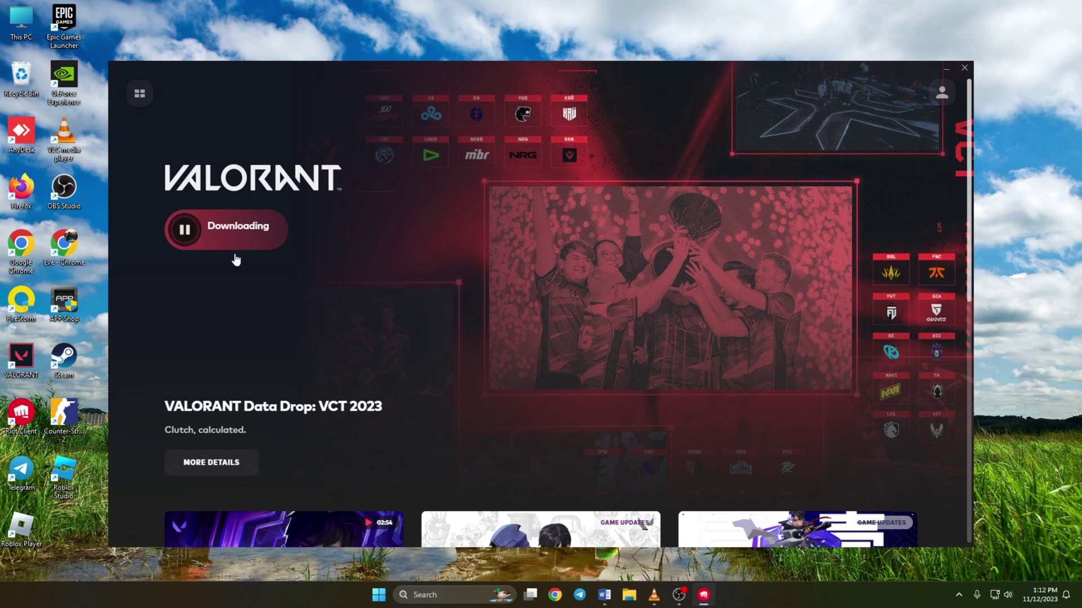